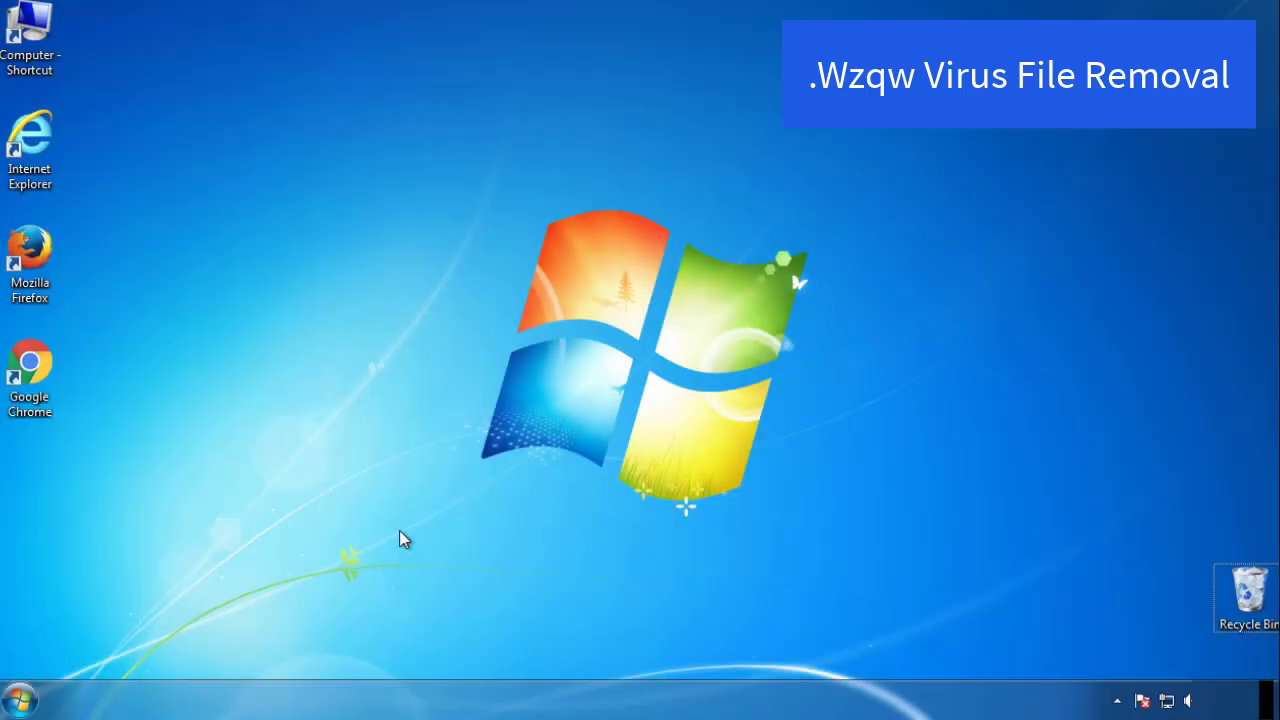
Launch msconfig and enable Minimal Safe boot on the Boot tab.
left_click(28, 698)
left_click(103, 646)
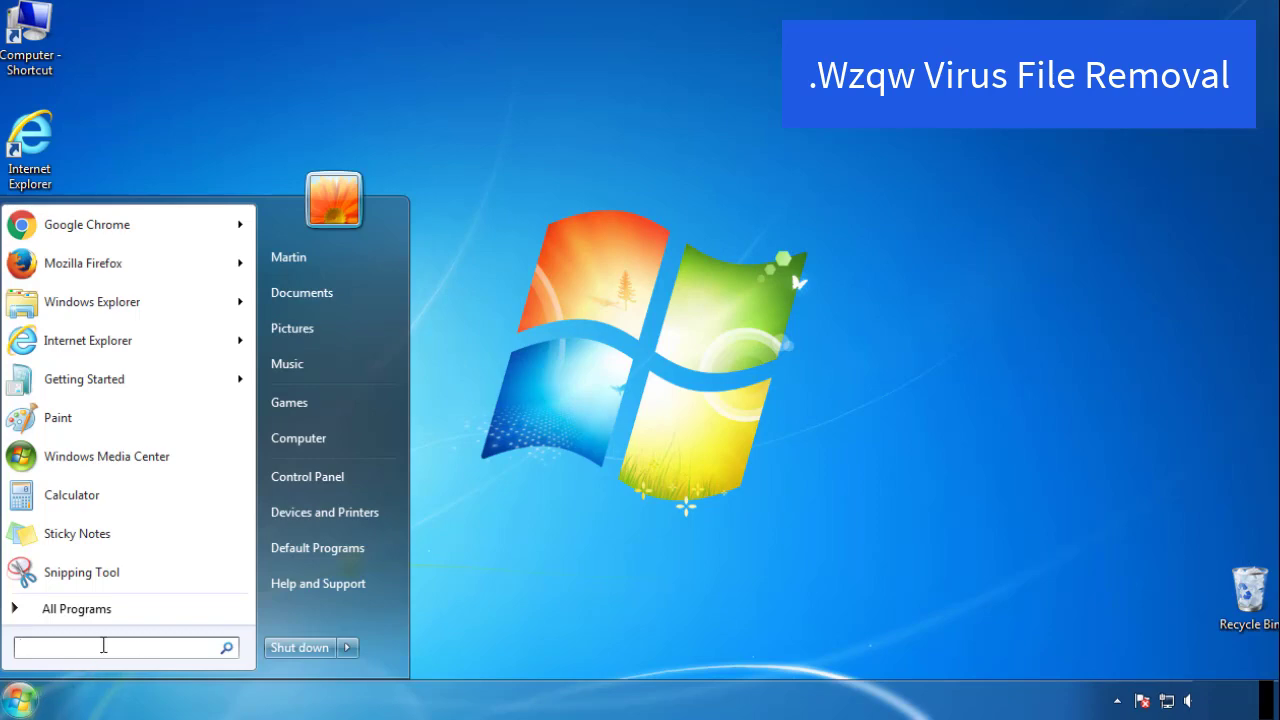
type("msconfig")
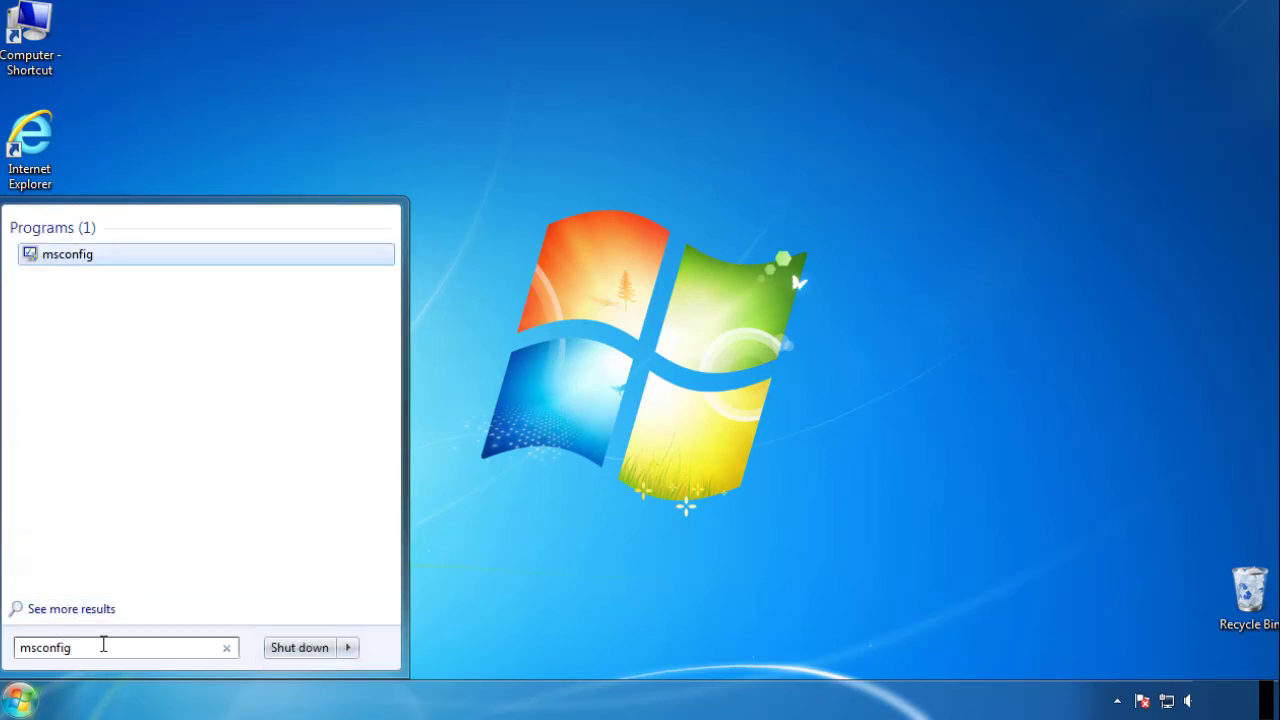
key("Return")
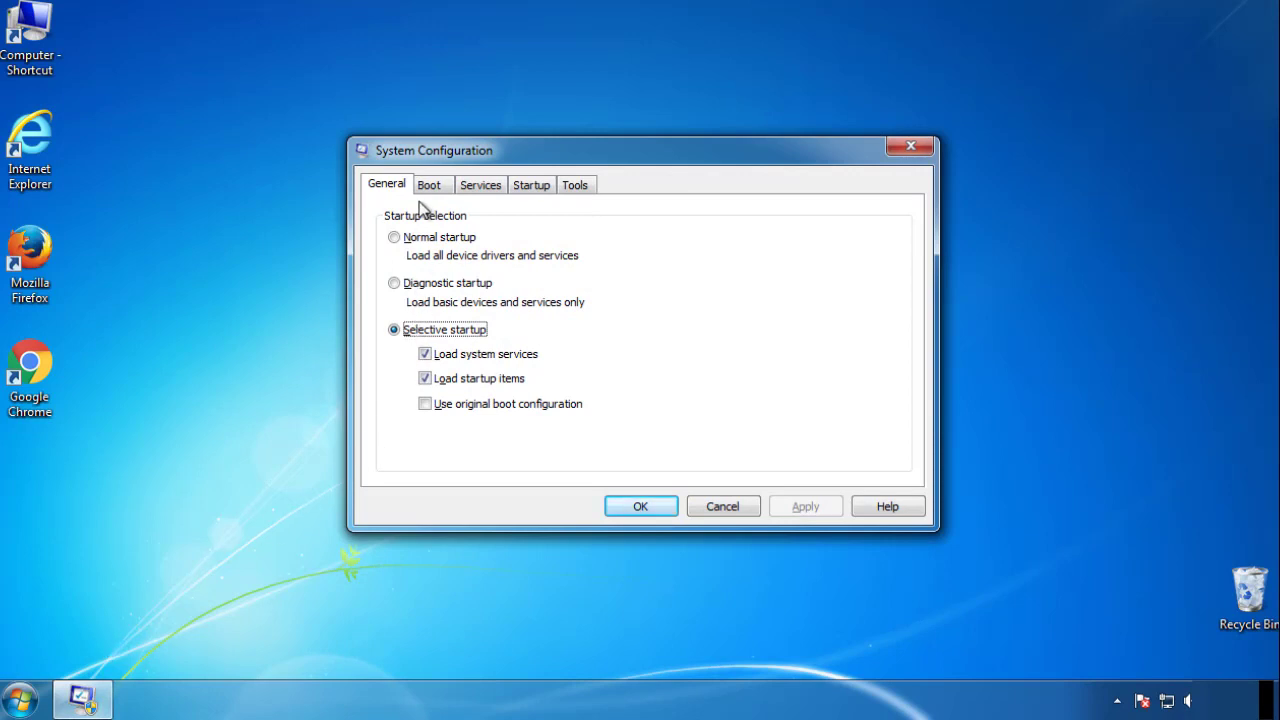
left_click(430, 190)
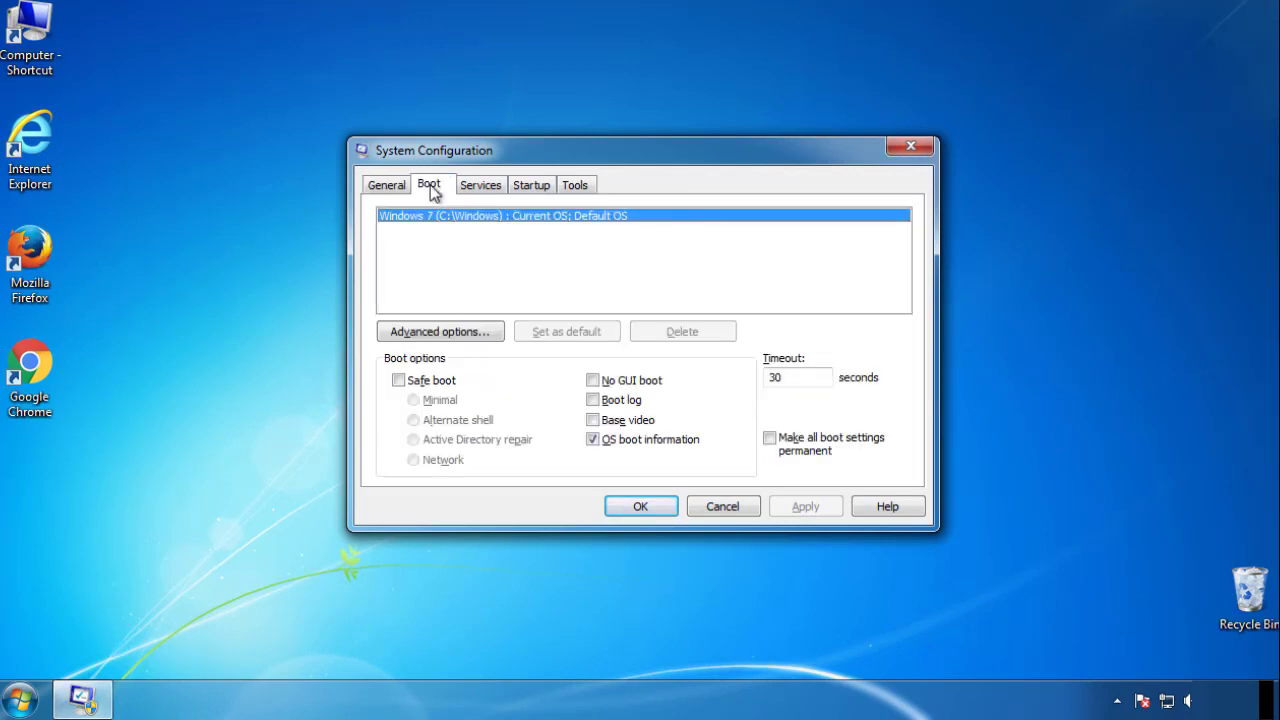
left_click(398, 380)
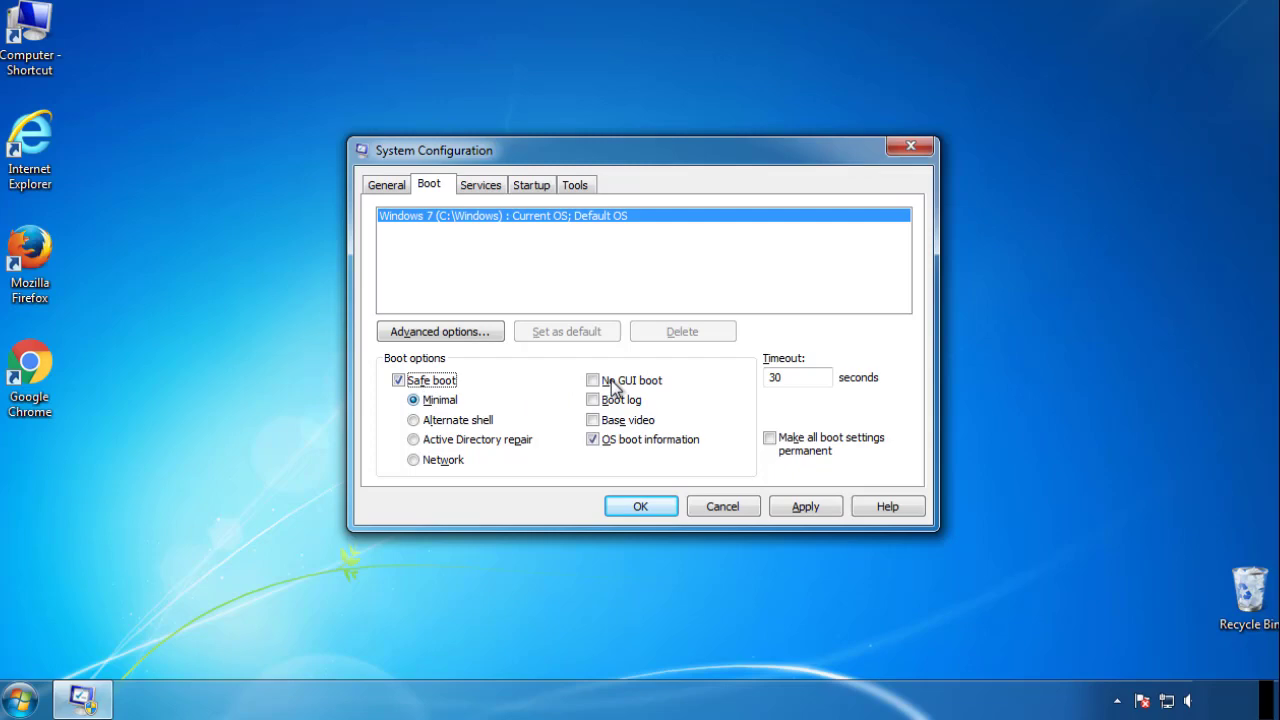
left_click(649, 508)
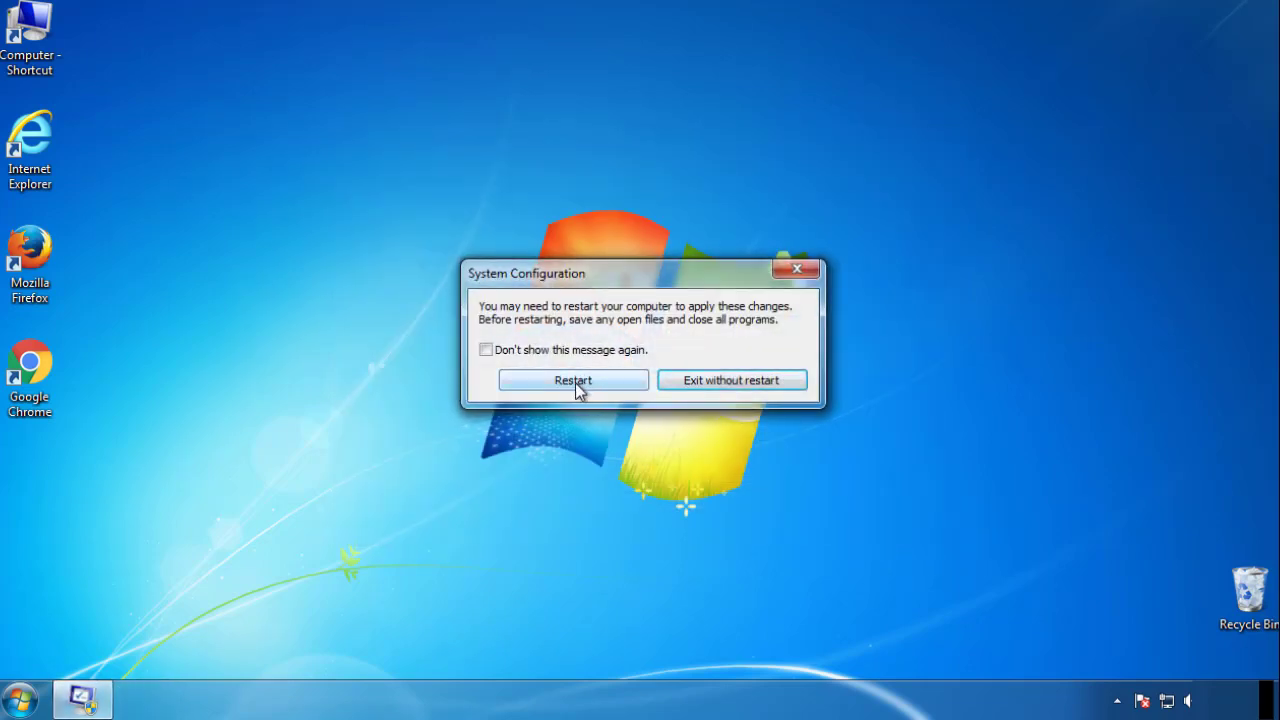
Restart into Safe Mode and dismiss the Windows Help window.
left_click(575, 383)
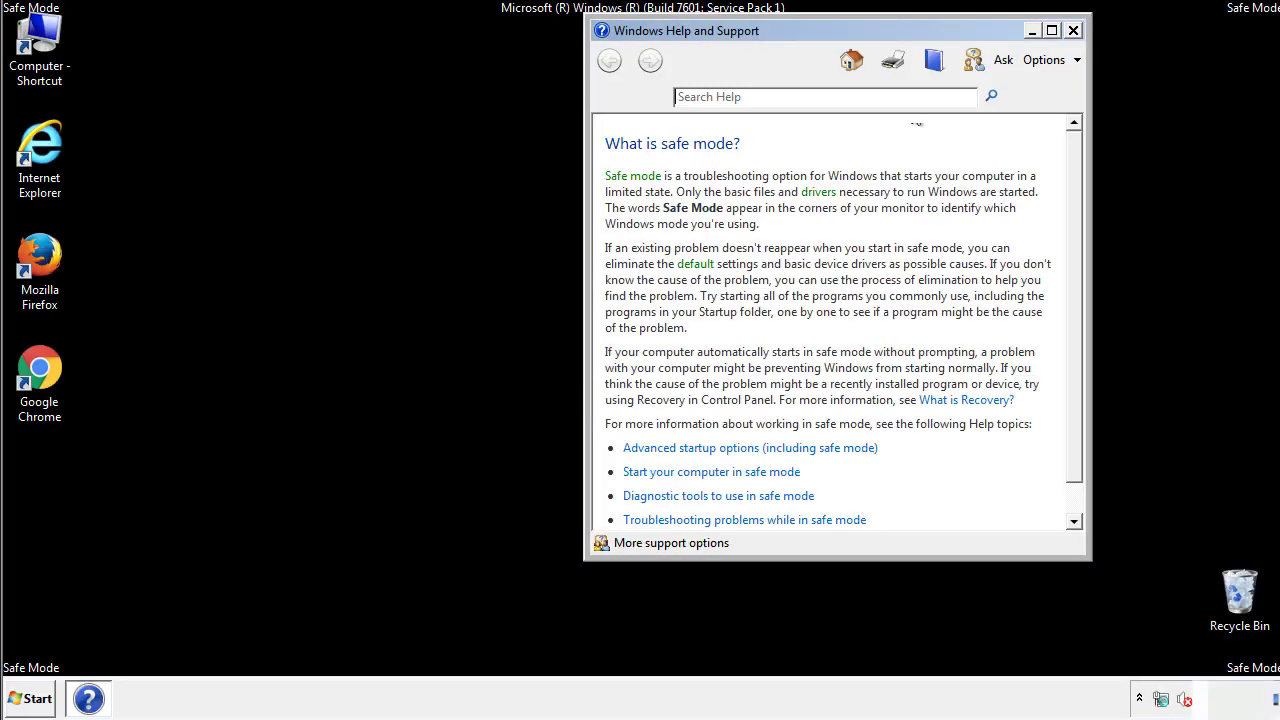
left_click(1073, 30)
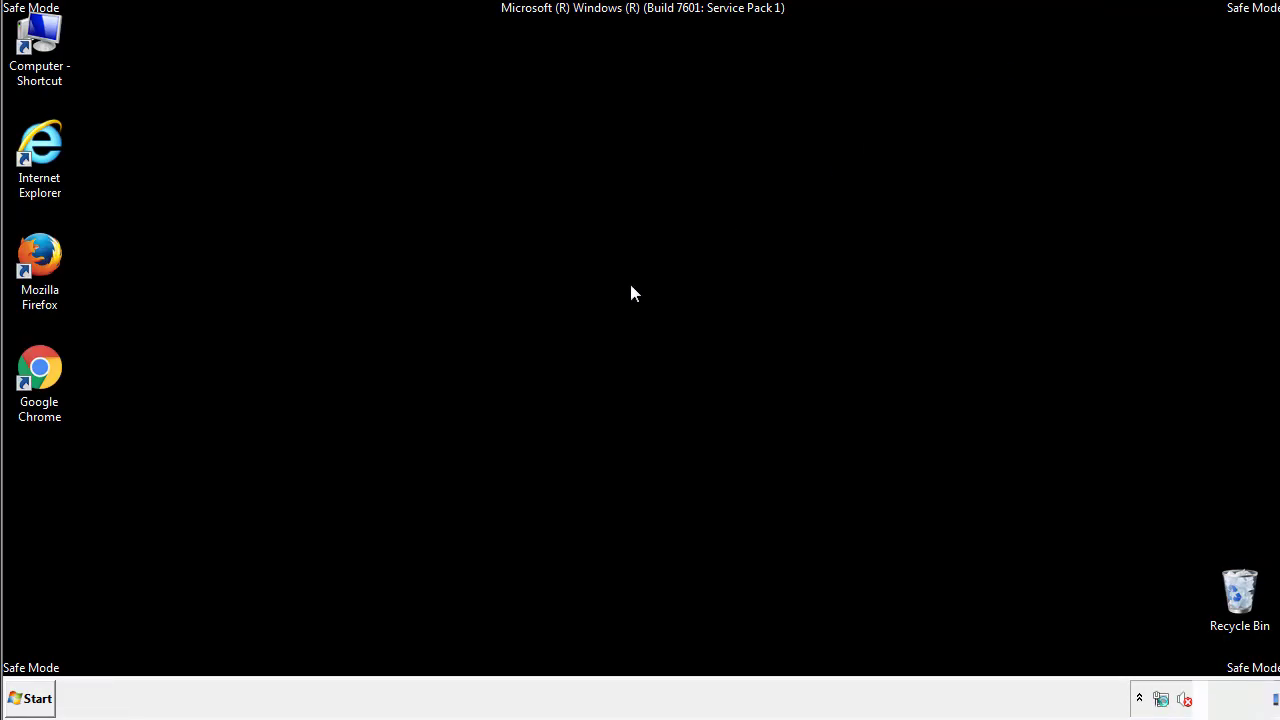
Show hidden files, folders and drives in Folder Options, then close Control Panel.
left_click(40, 695)
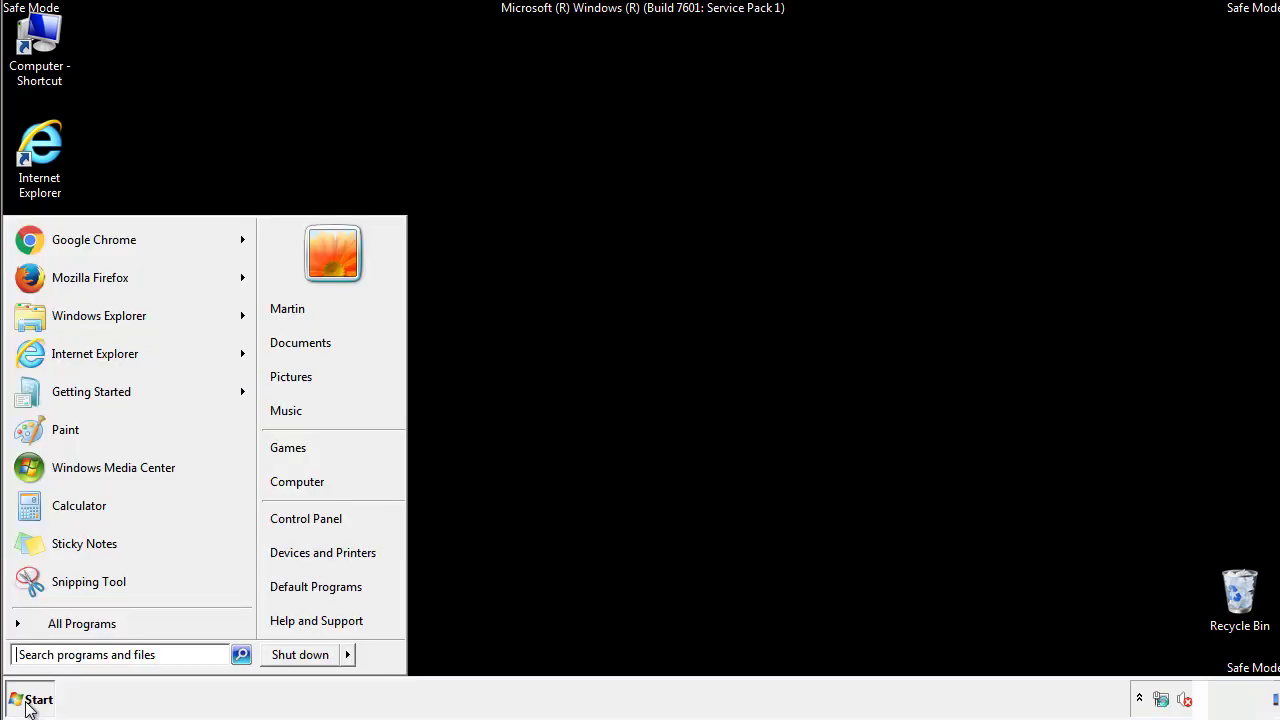
left_click(319, 516)
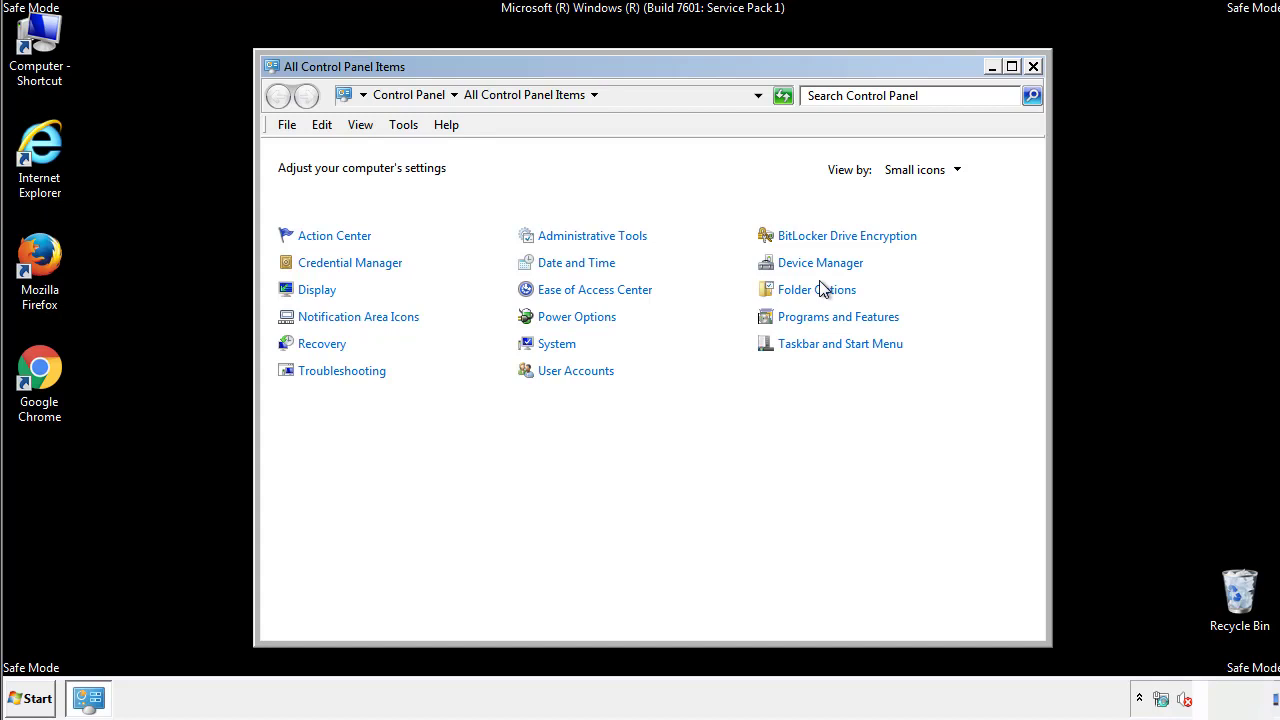
left_click(818, 290)
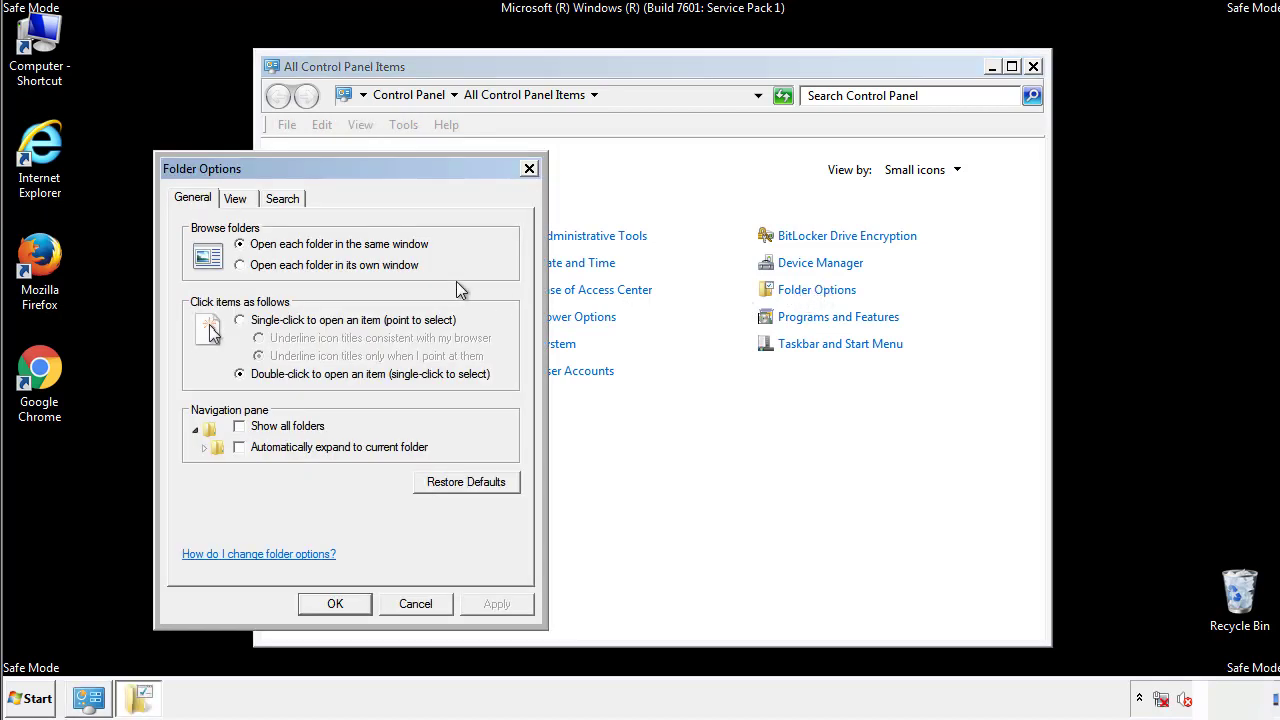
left_click(237, 200)
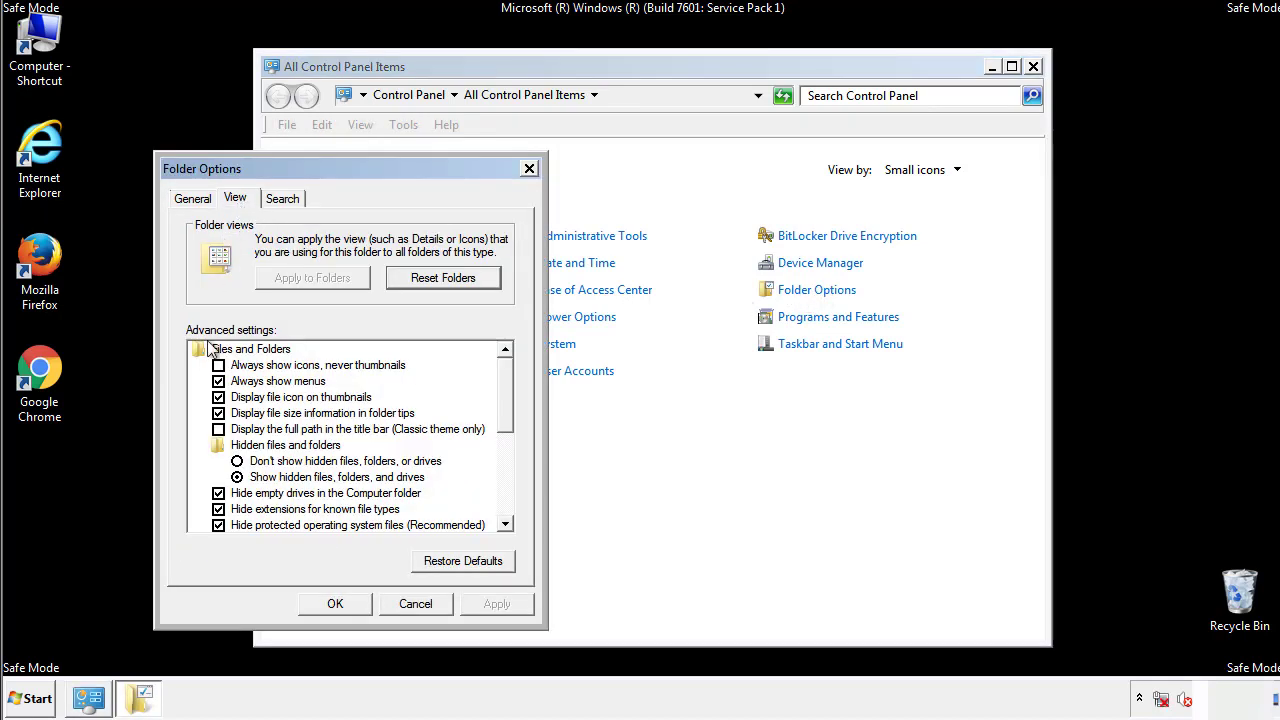
left_click(219, 413)
left_click(345, 603)
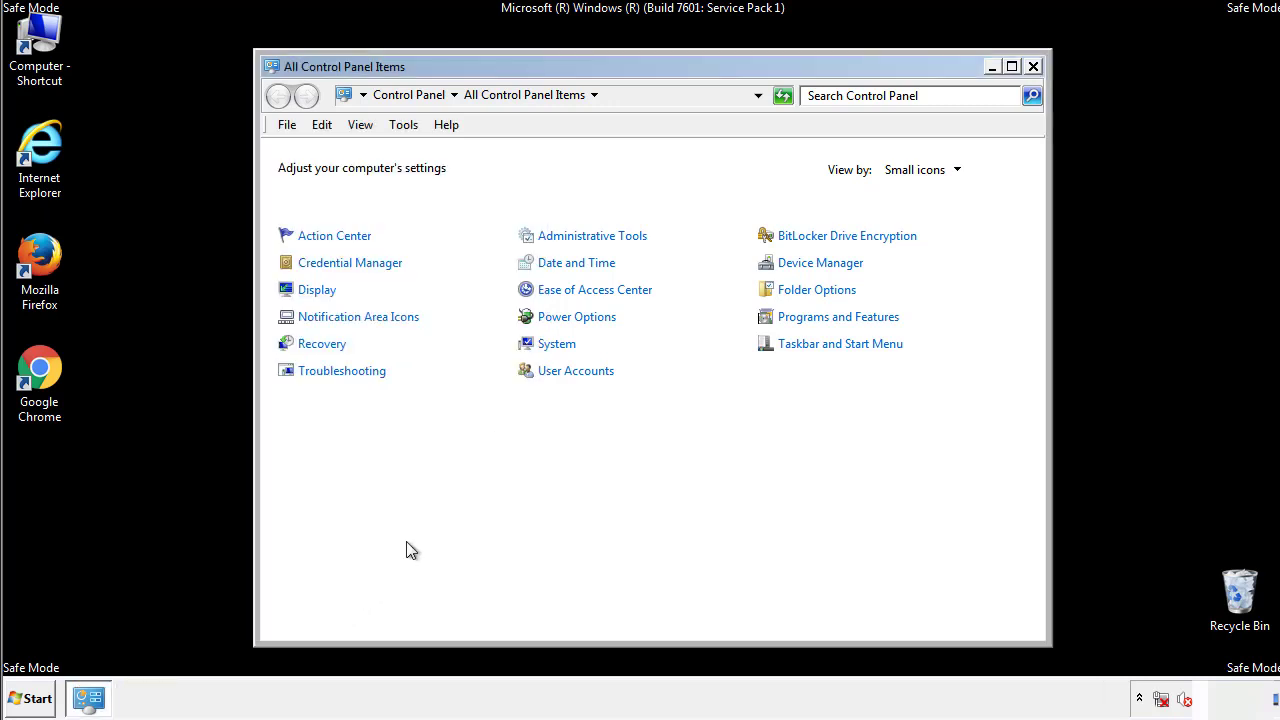
left_click(1033, 66)
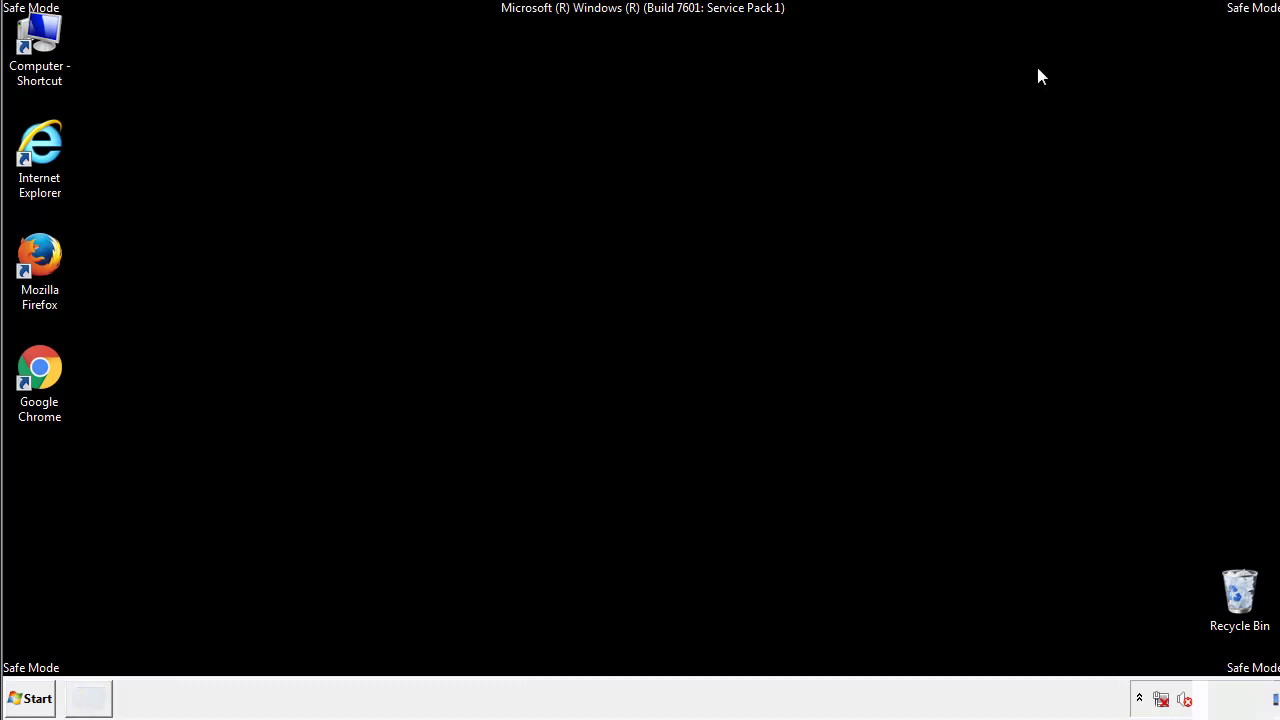
Browse from Computer through C:, Windows, System32 and drivers into the etc folder.
double_click(42, 38)
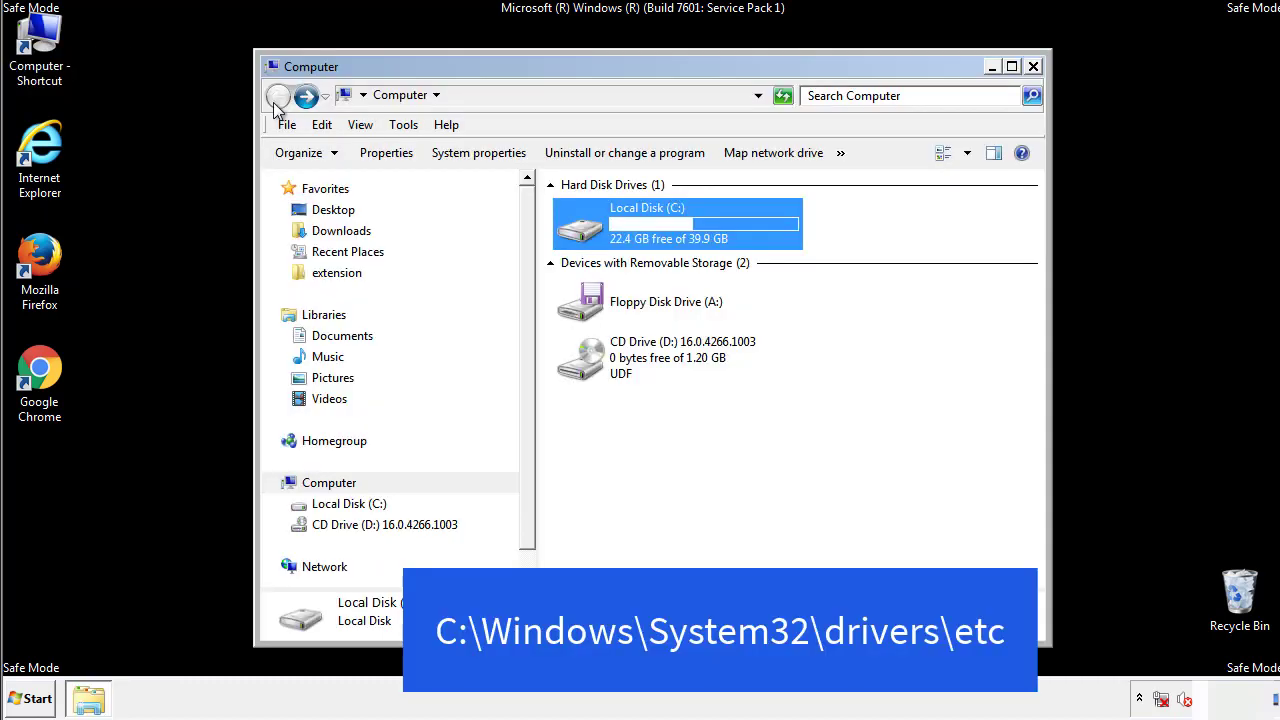
double_click(588, 233)
double_click(586, 367)
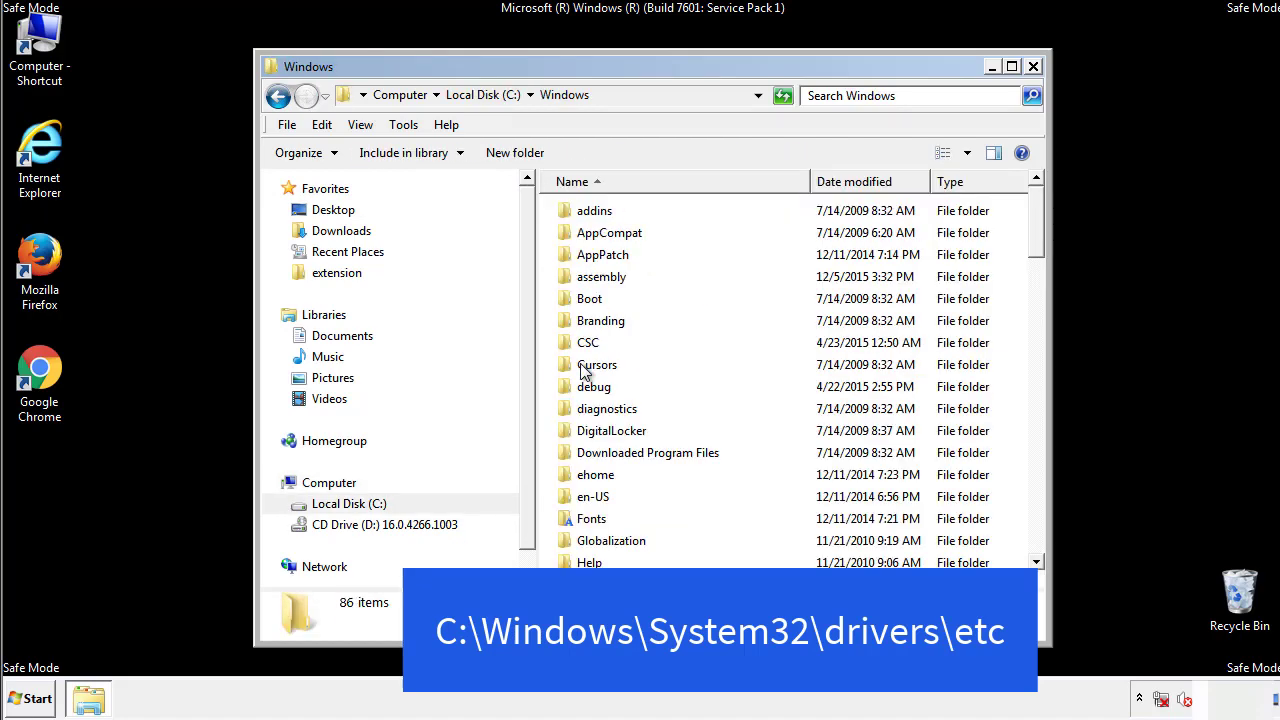
scroll(588, 451, "down", 2)
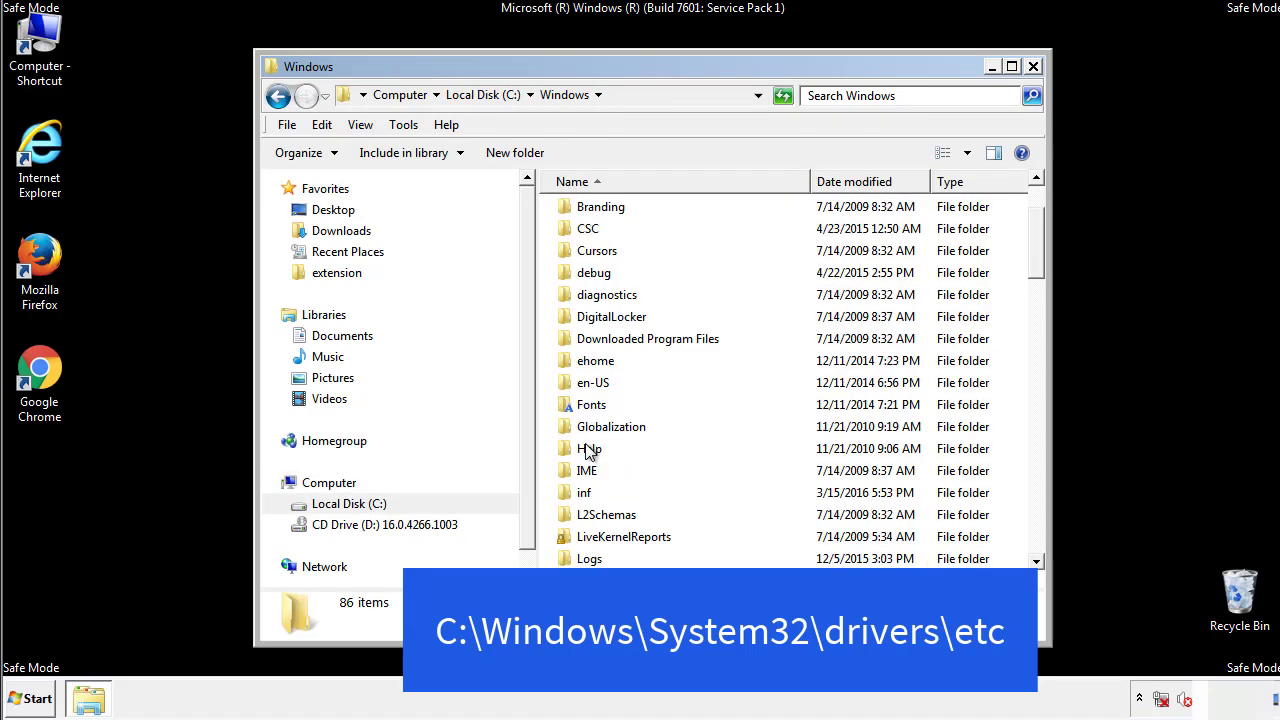
scroll(588, 451, "down", 7)
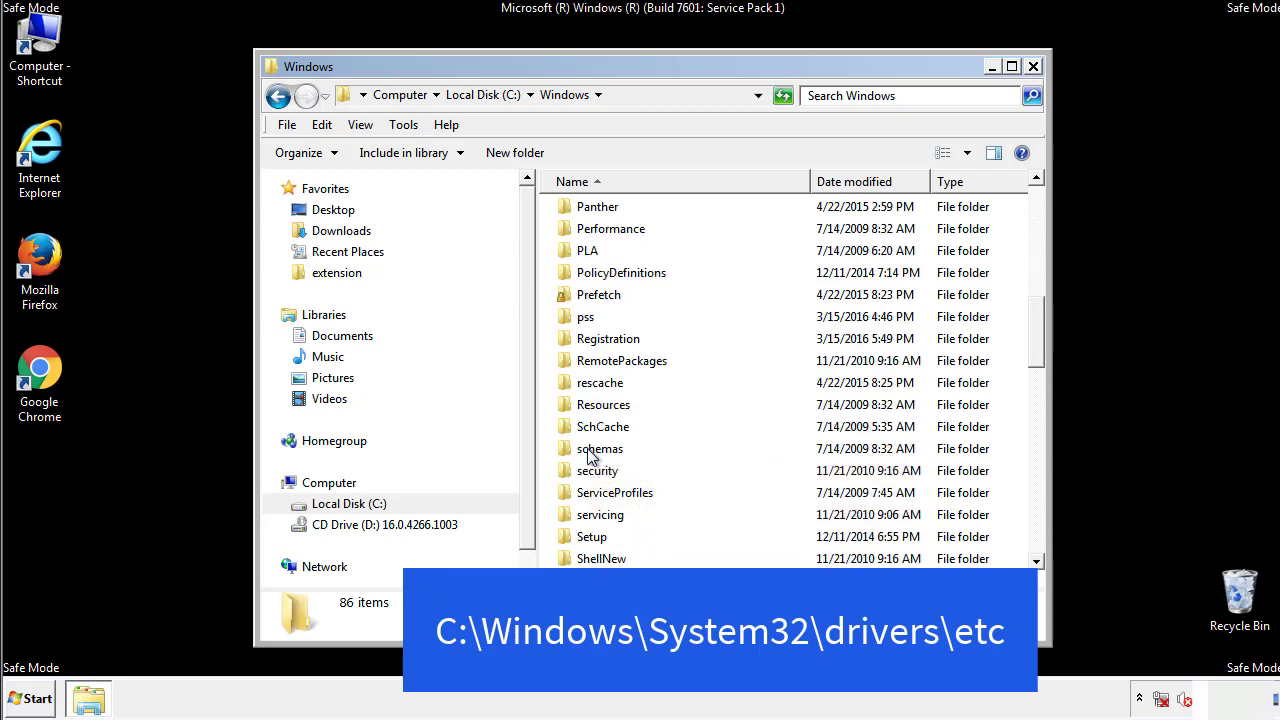
scroll(588, 451, "down", 2)
double_click(606, 516)
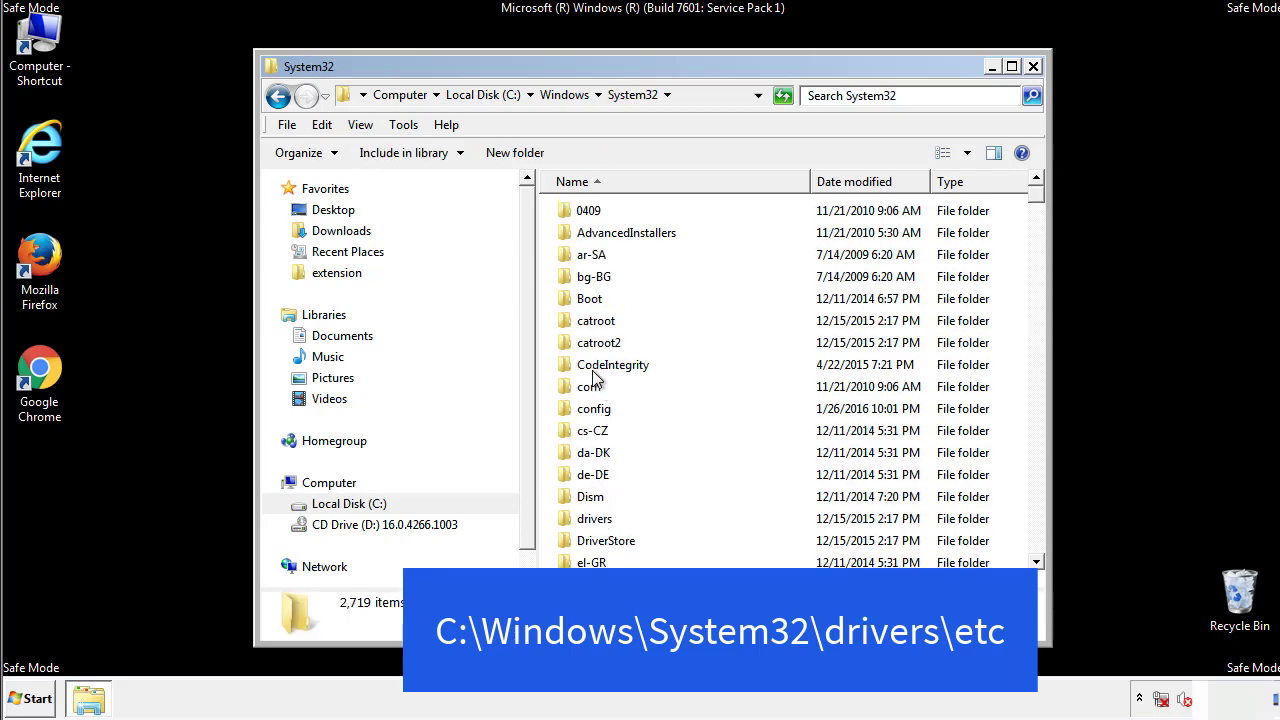
double_click(595, 519)
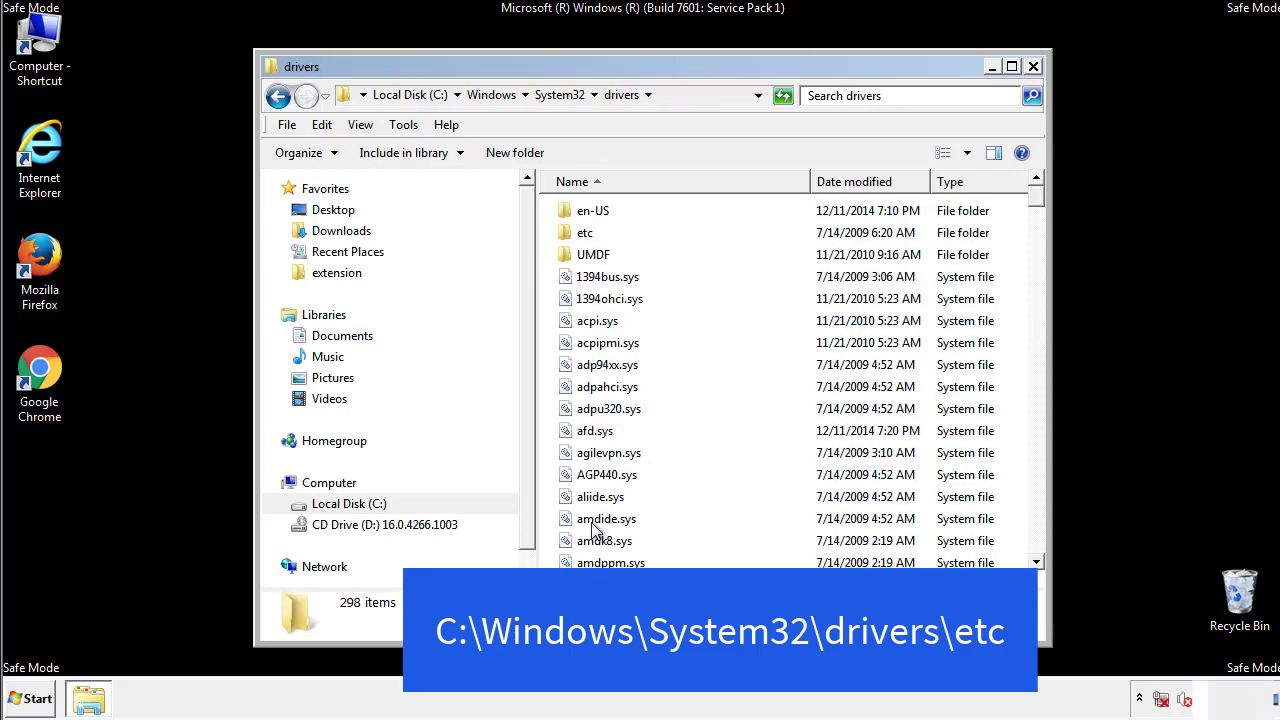
double_click(578, 238)
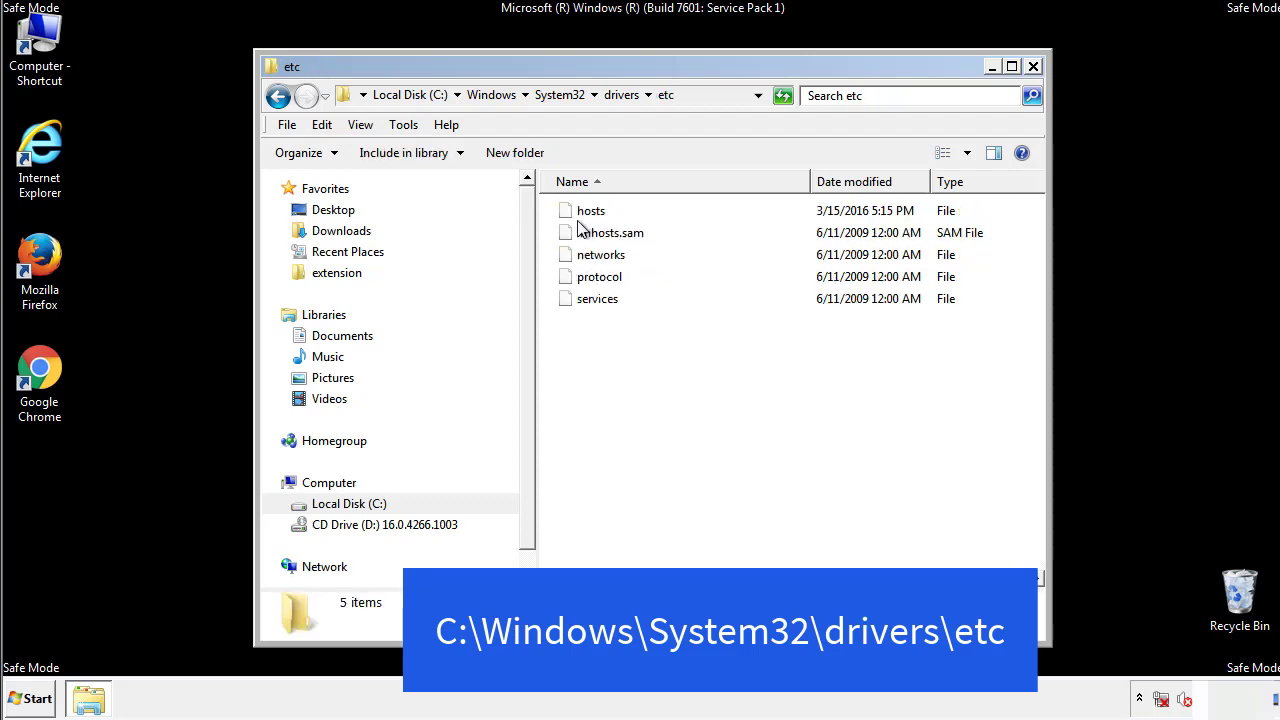
Open the hosts file in Notepad and move its window fully into view.
double_click(588, 211)
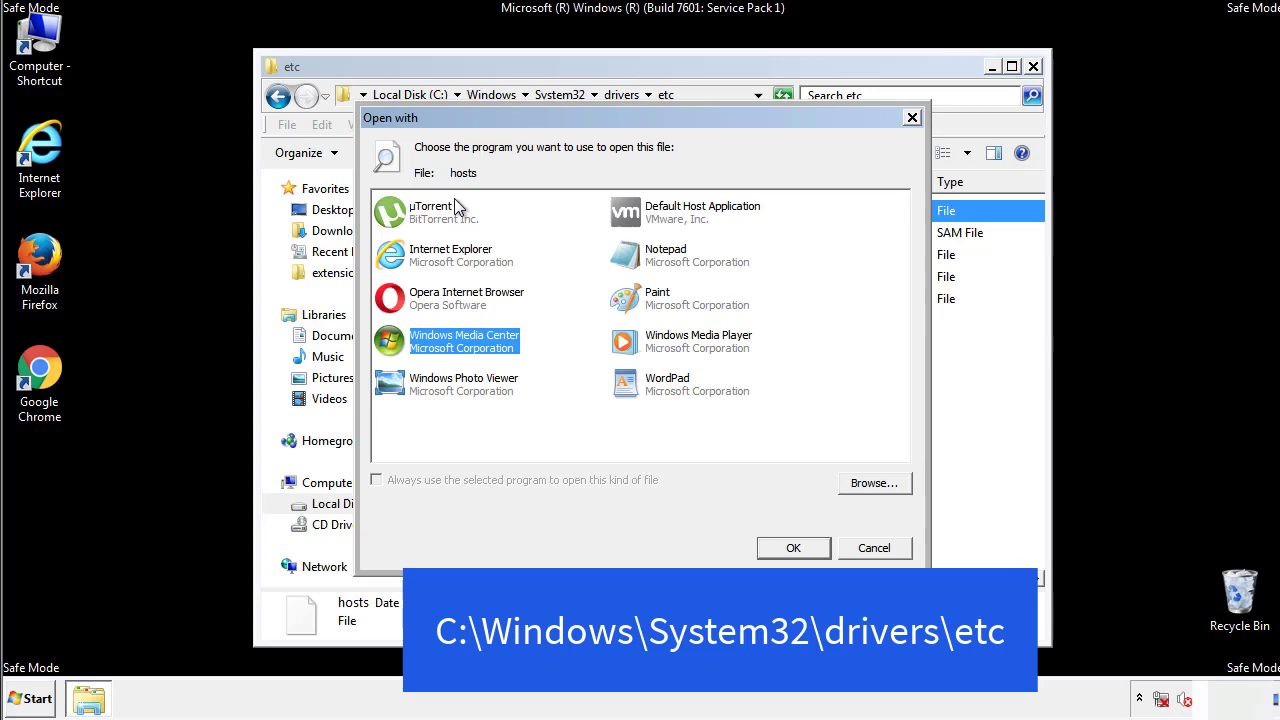
left_click(648, 262)
left_click(792, 548)
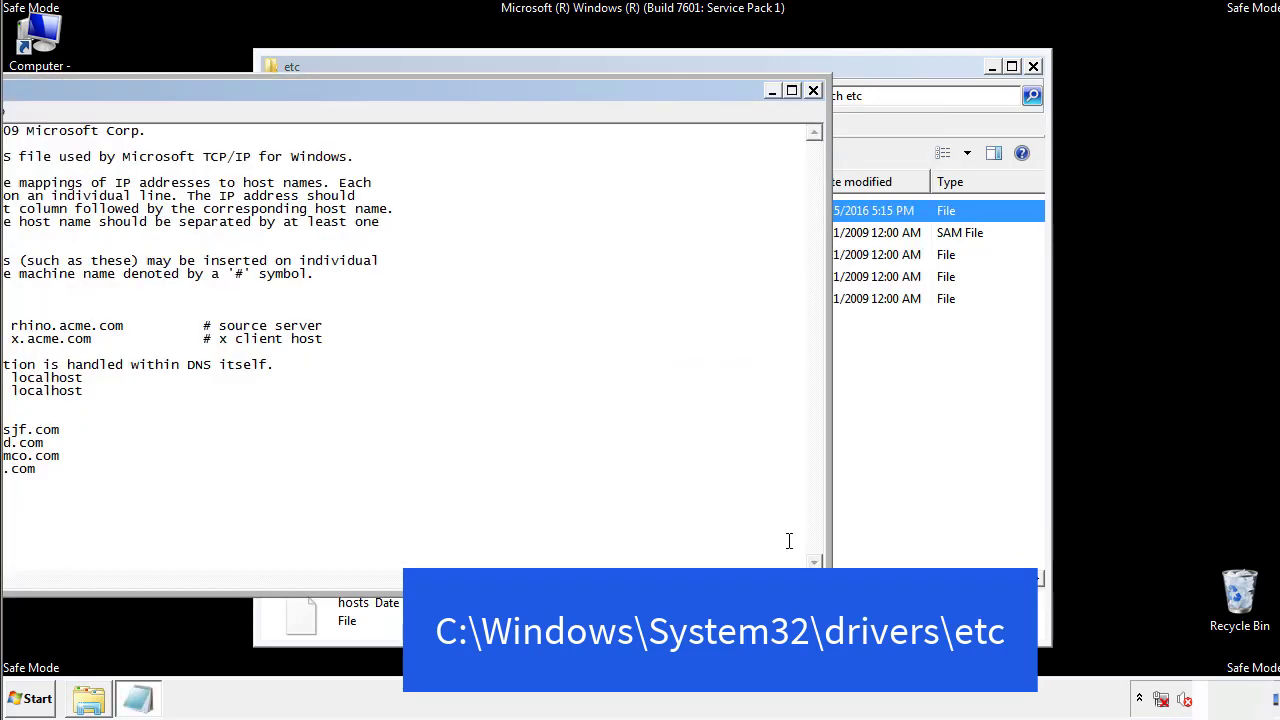
left_click_drag(523, 90, 814, 109)
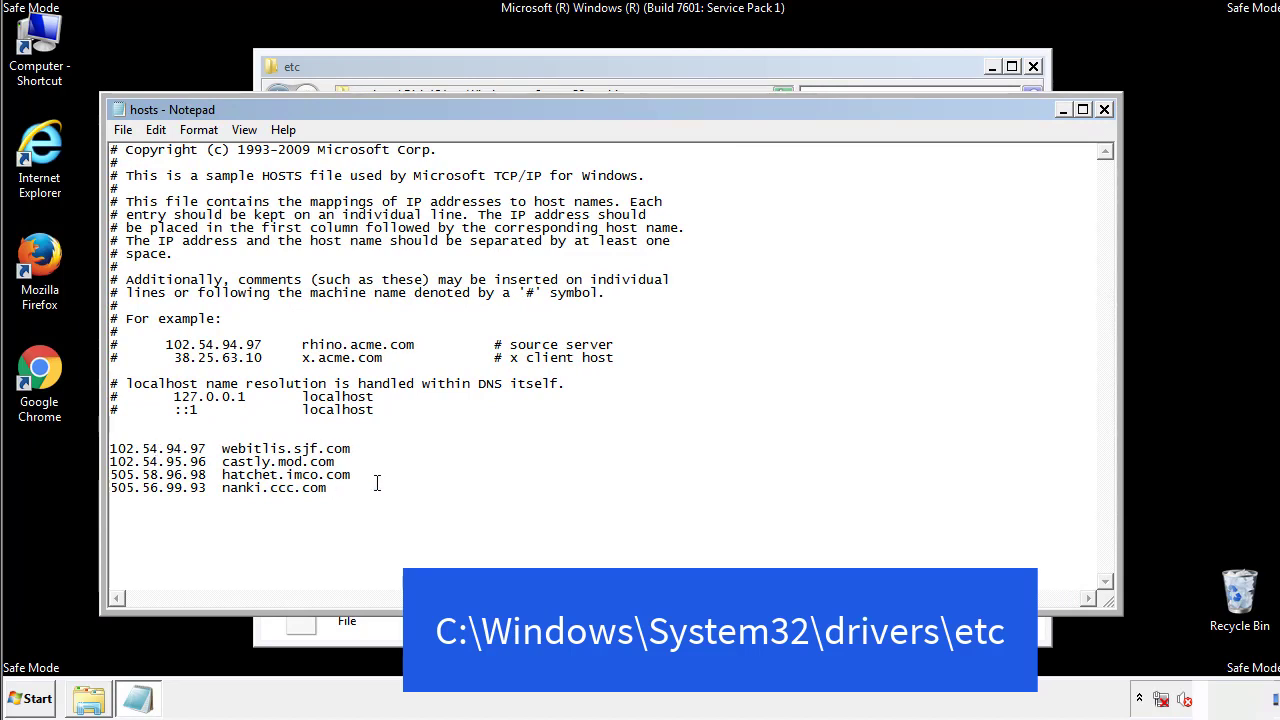
Delete the four suspicious host entries, save hosts, and close the etc folder.
left_click_drag(357, 489, 135, 443)
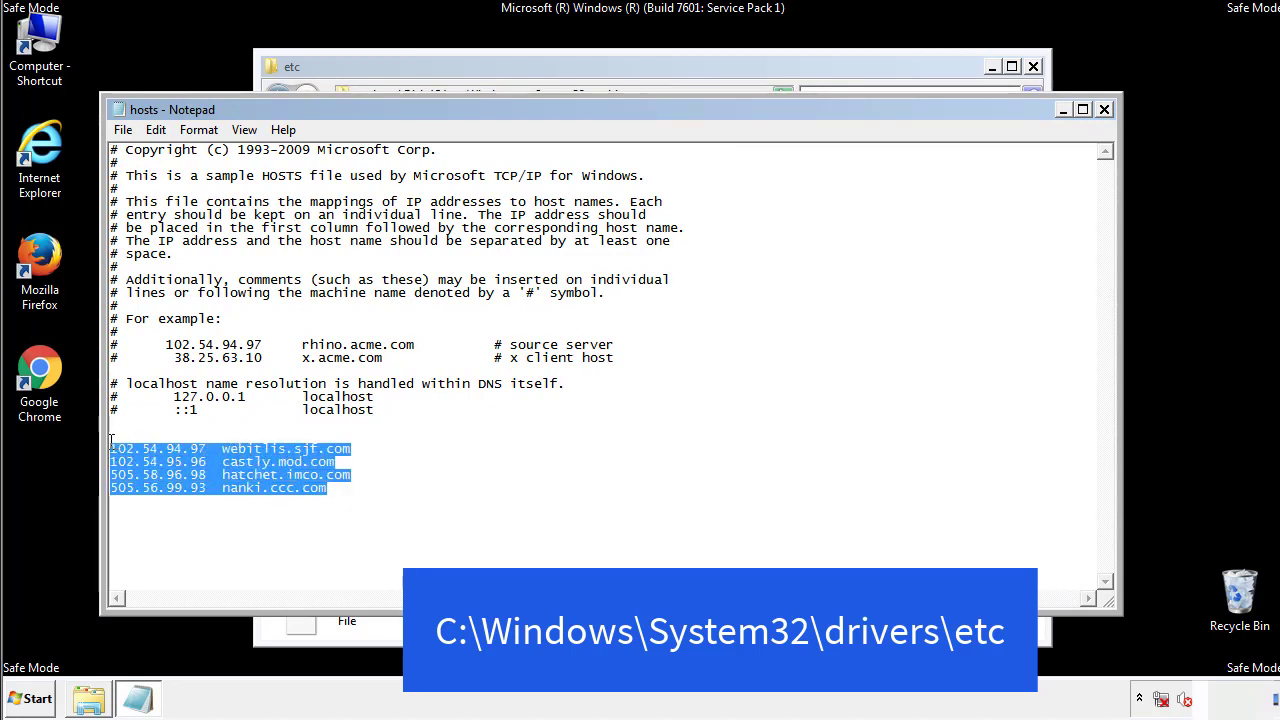
key("Delete")
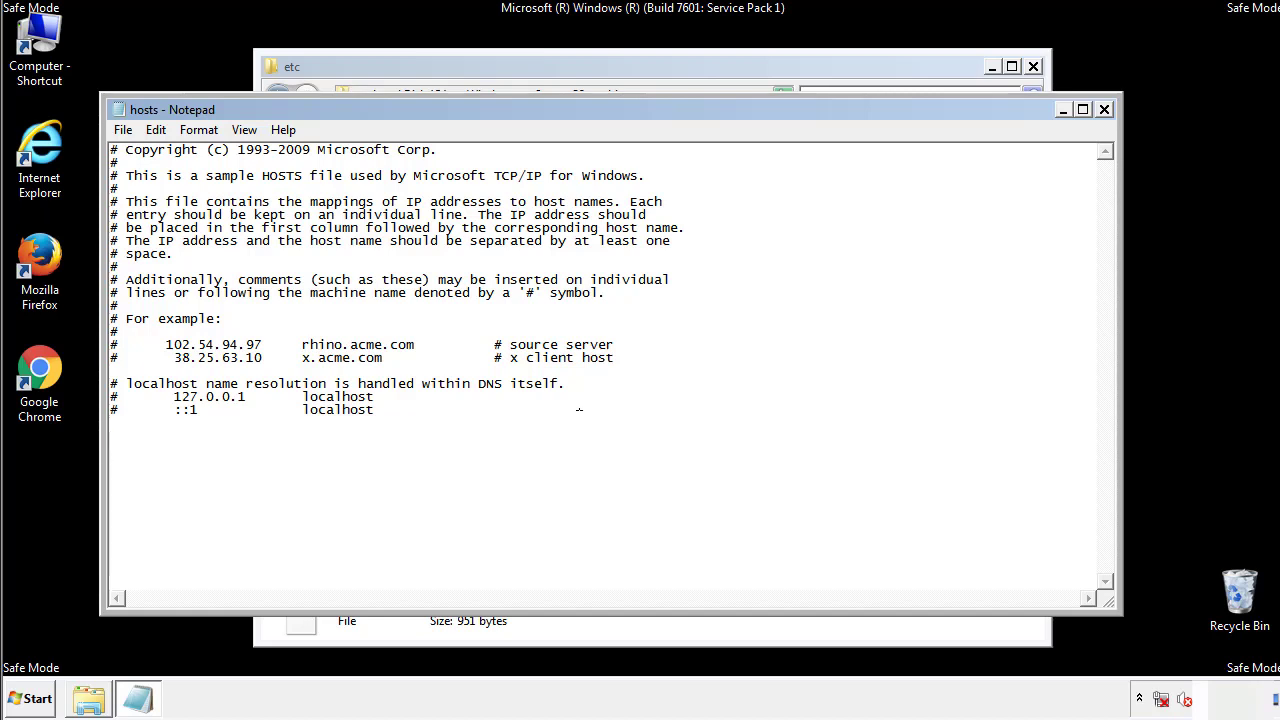
left_click(1105, 110)
left_click(564, 366)
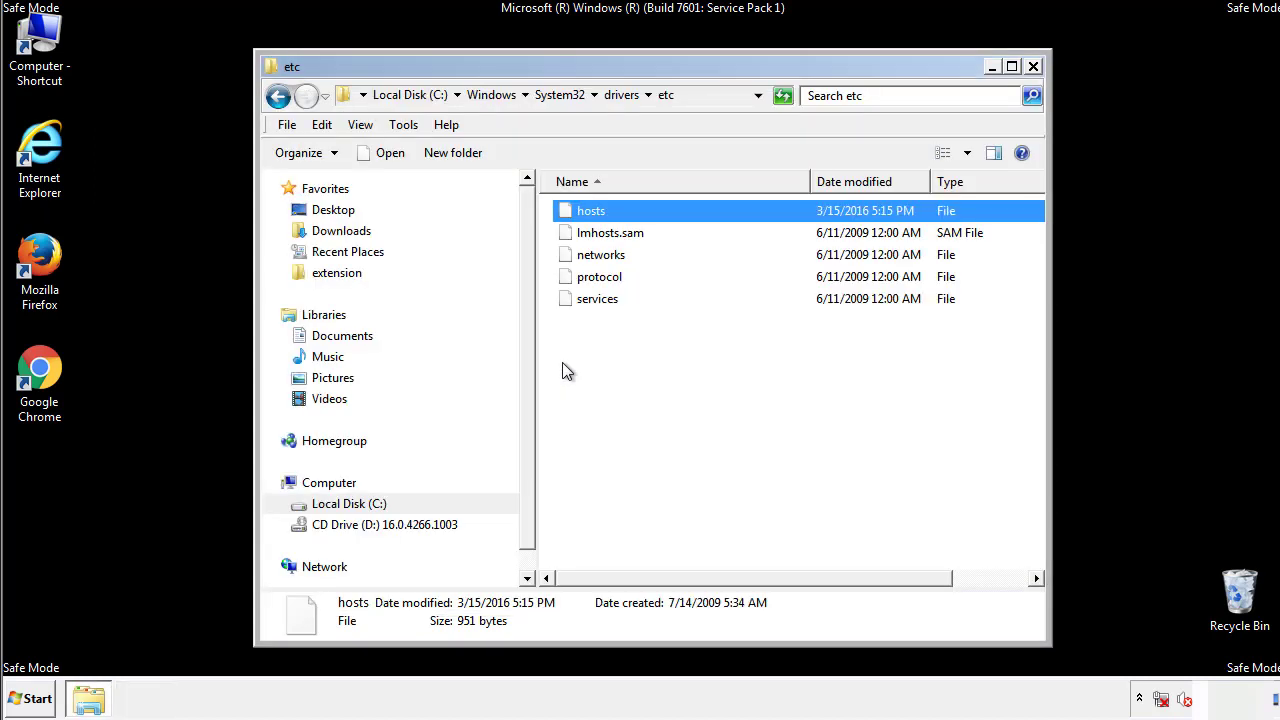
left_click(563, 366)
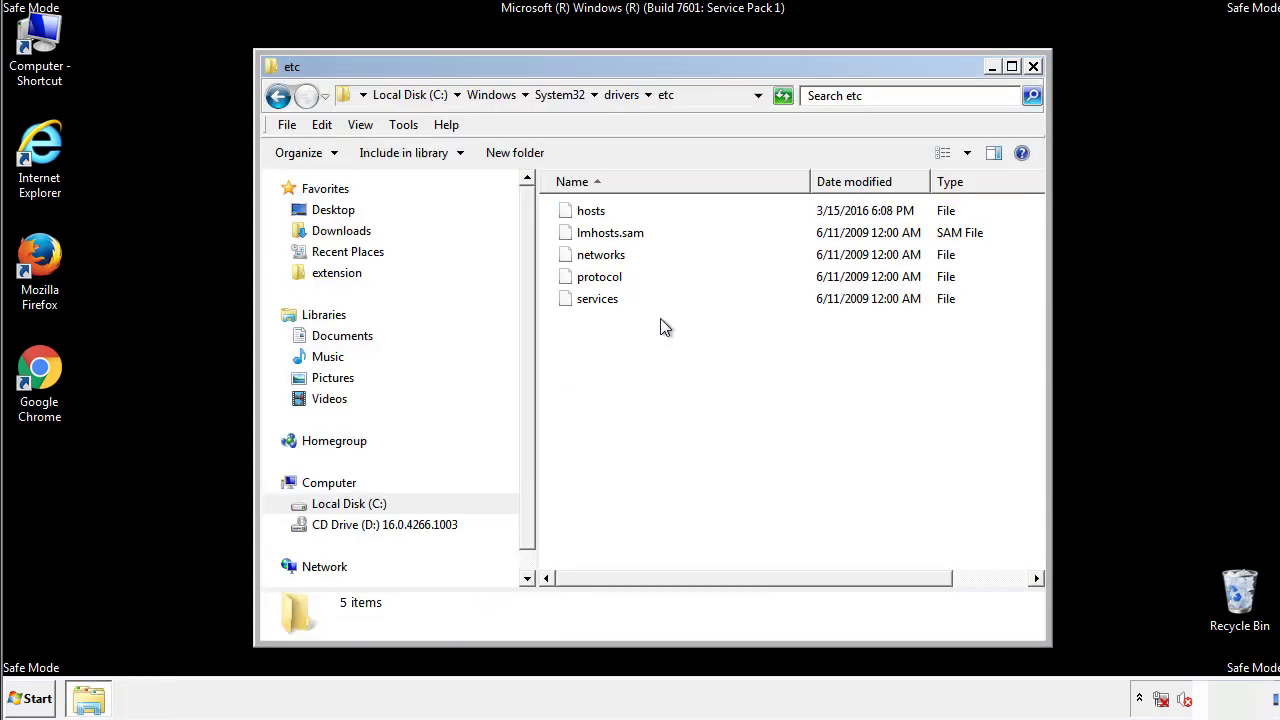
left_click(1033, 68)
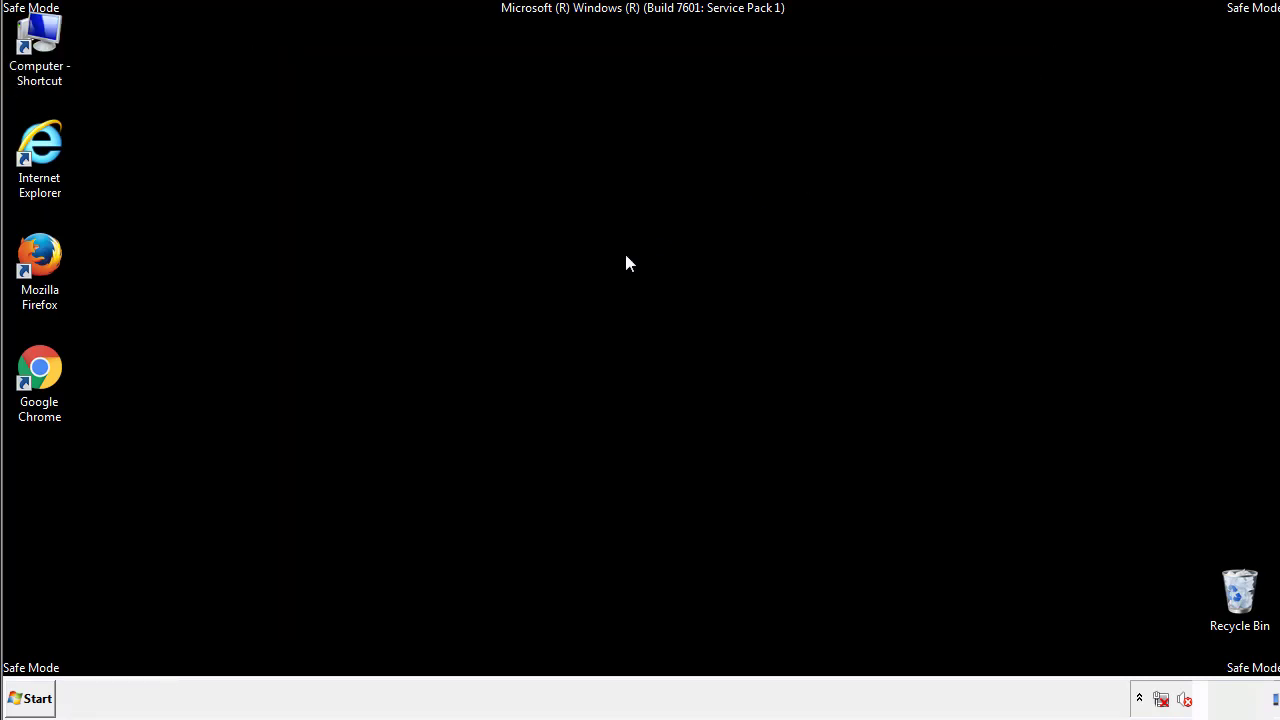
Open the Startup folder from All Programs in the Start menu.
left_click(36, 700)
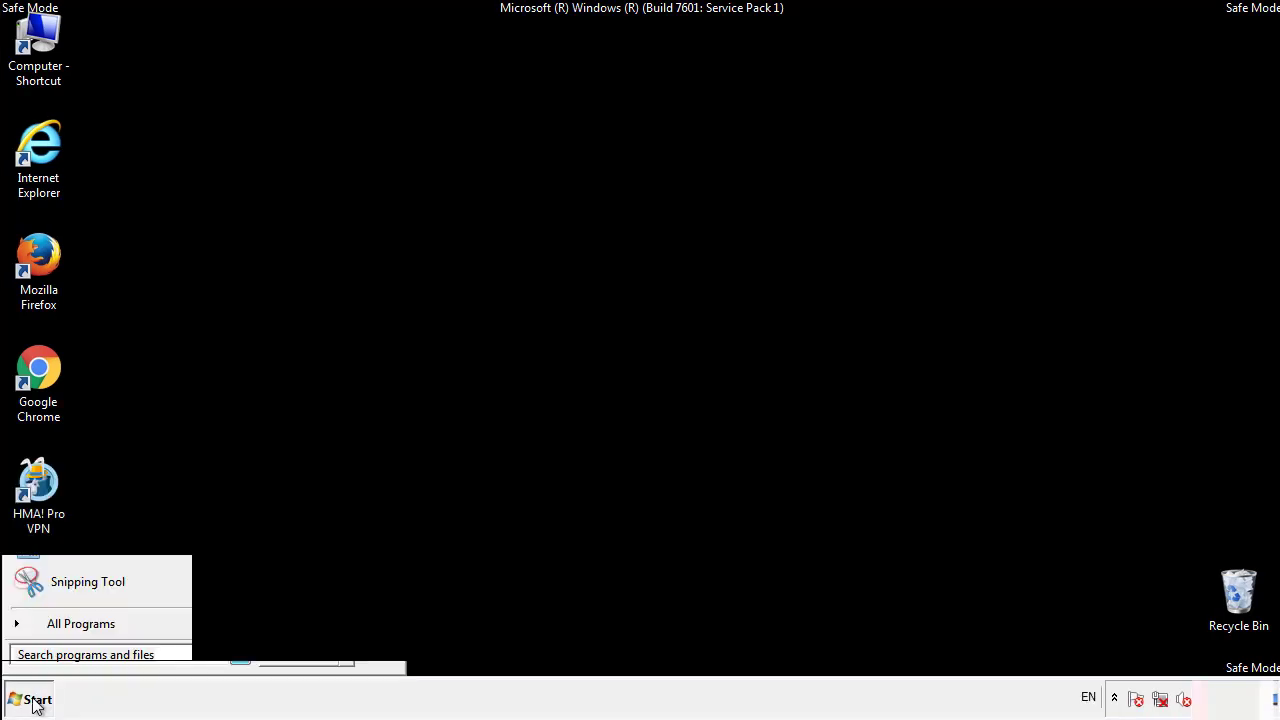
left_click(57, 631)
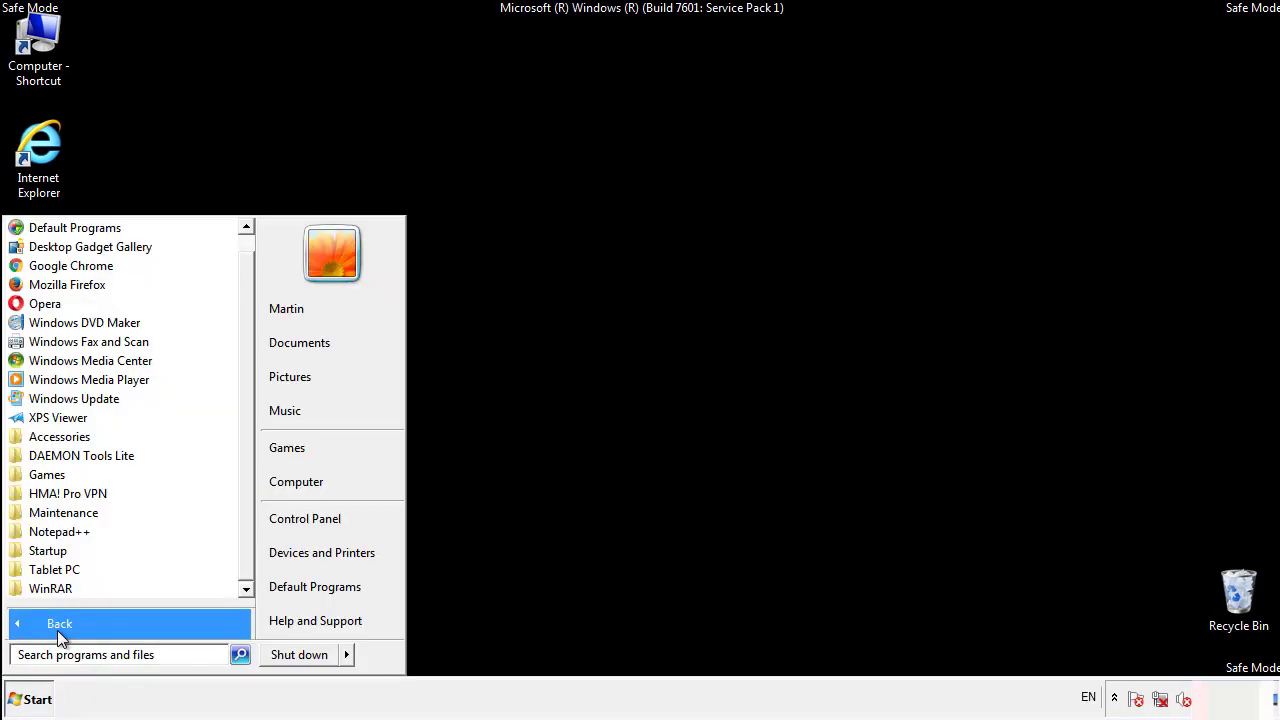
right_click(50, 550)
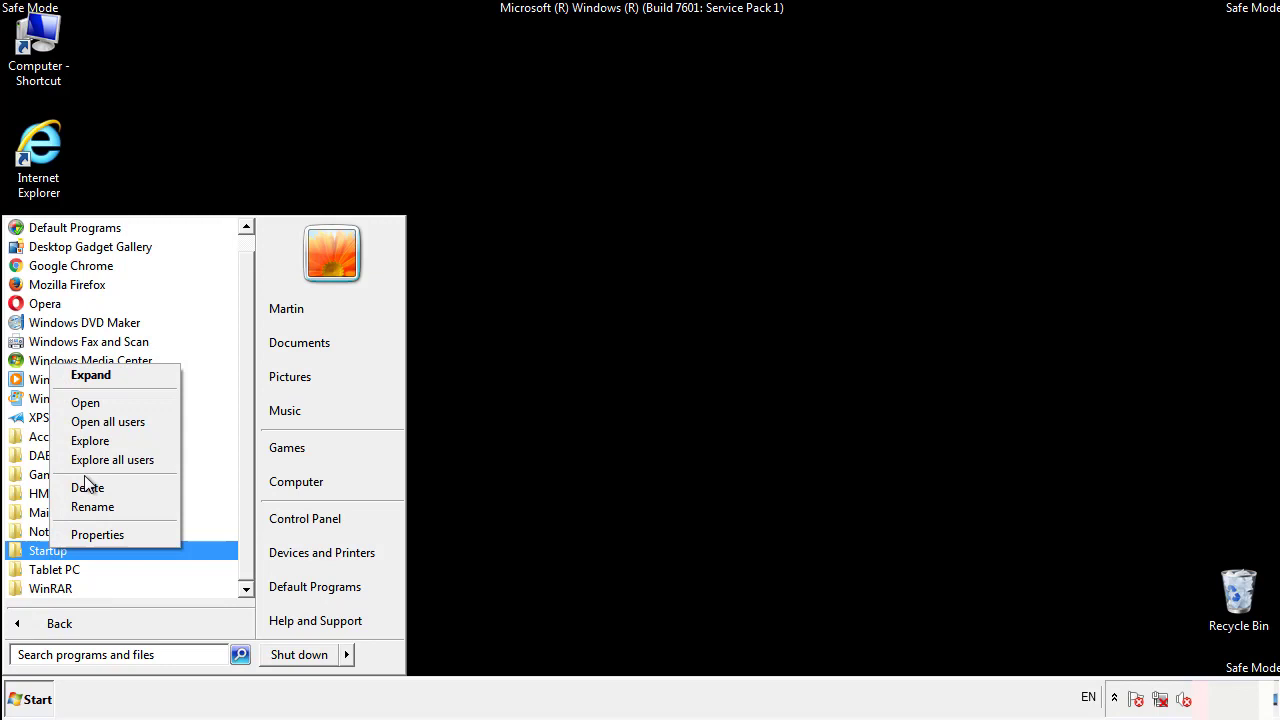
left_click(97, 402)
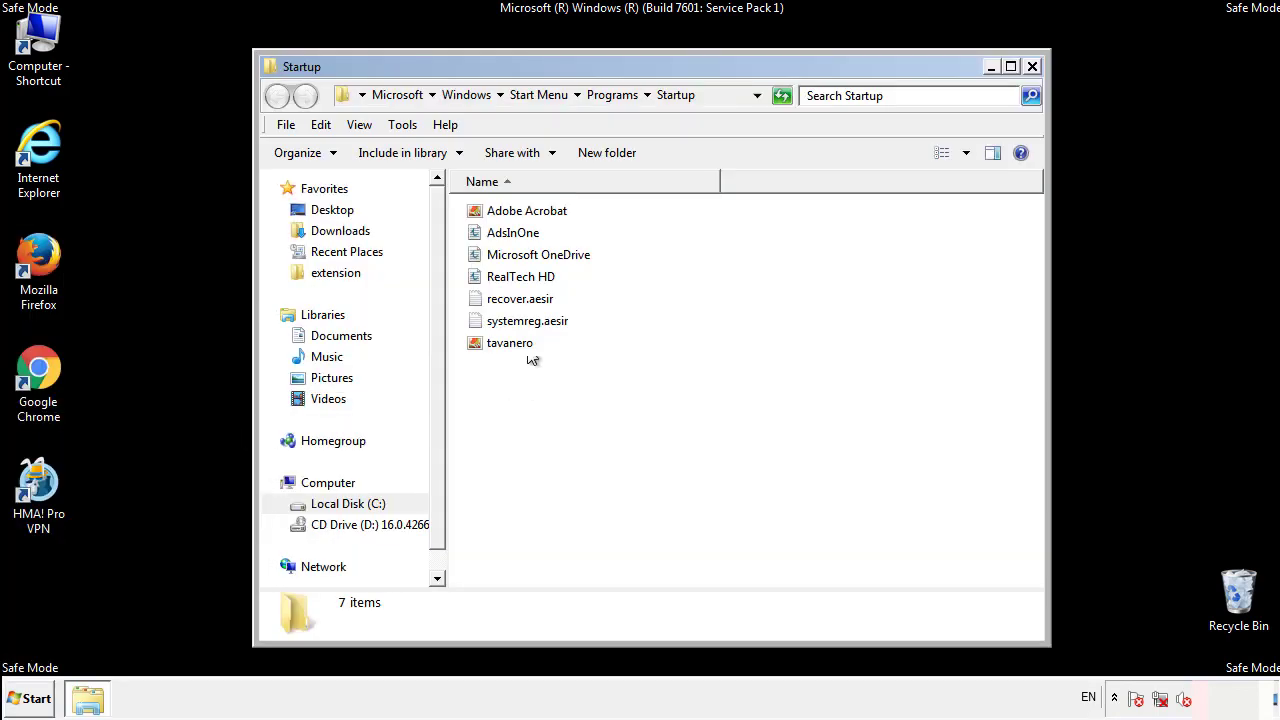
Delete AdsInOne, recover.aesir, systemreg.aesir and tavanero, then close the Startup window.
left_click(522, 236)
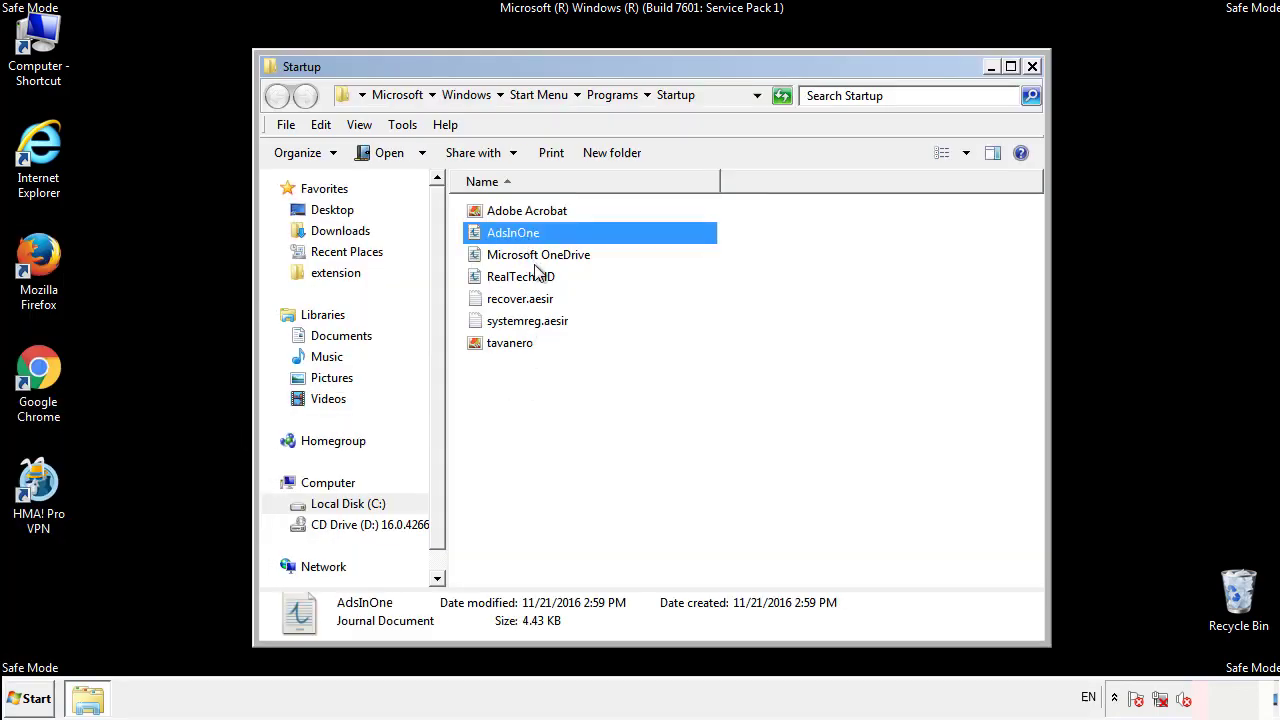
left_click(520, 300, "ctrl")
left_click(530, 321, "ctrl")
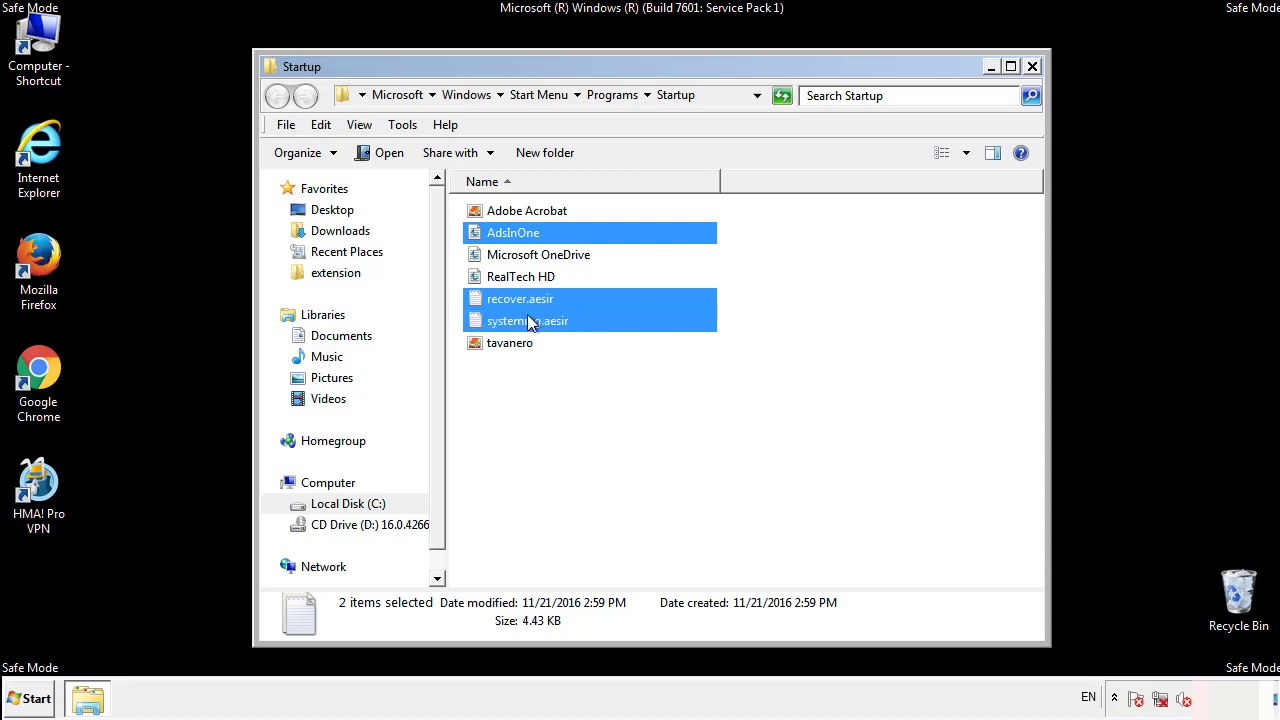
left_click(512, 344, "ctrl")
right_click(506, 344)
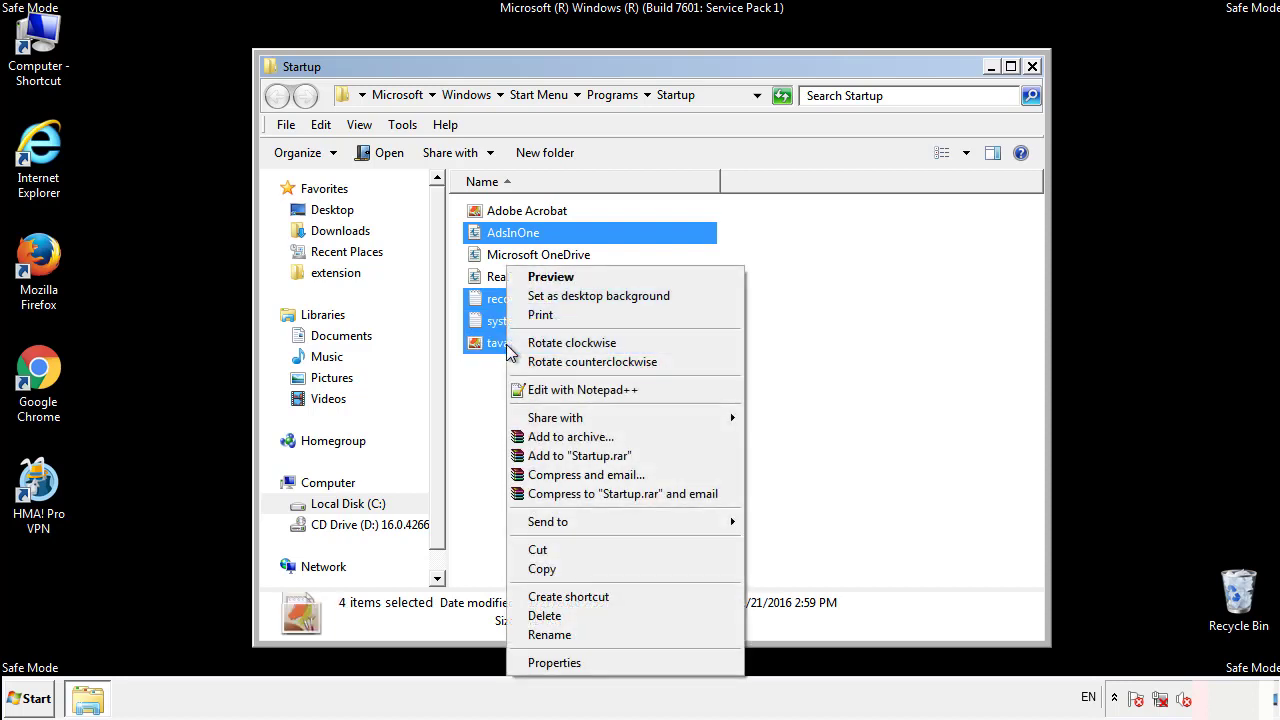
left_click(540, 615)
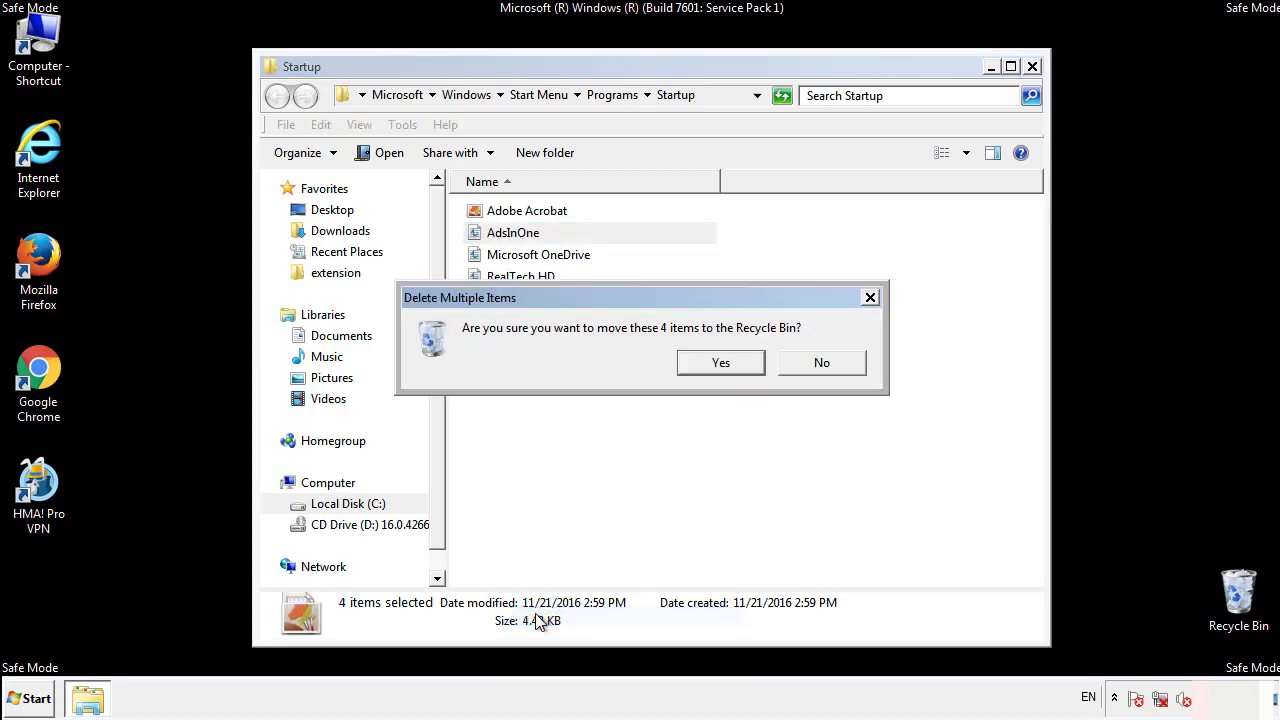
left_click(709, 364)
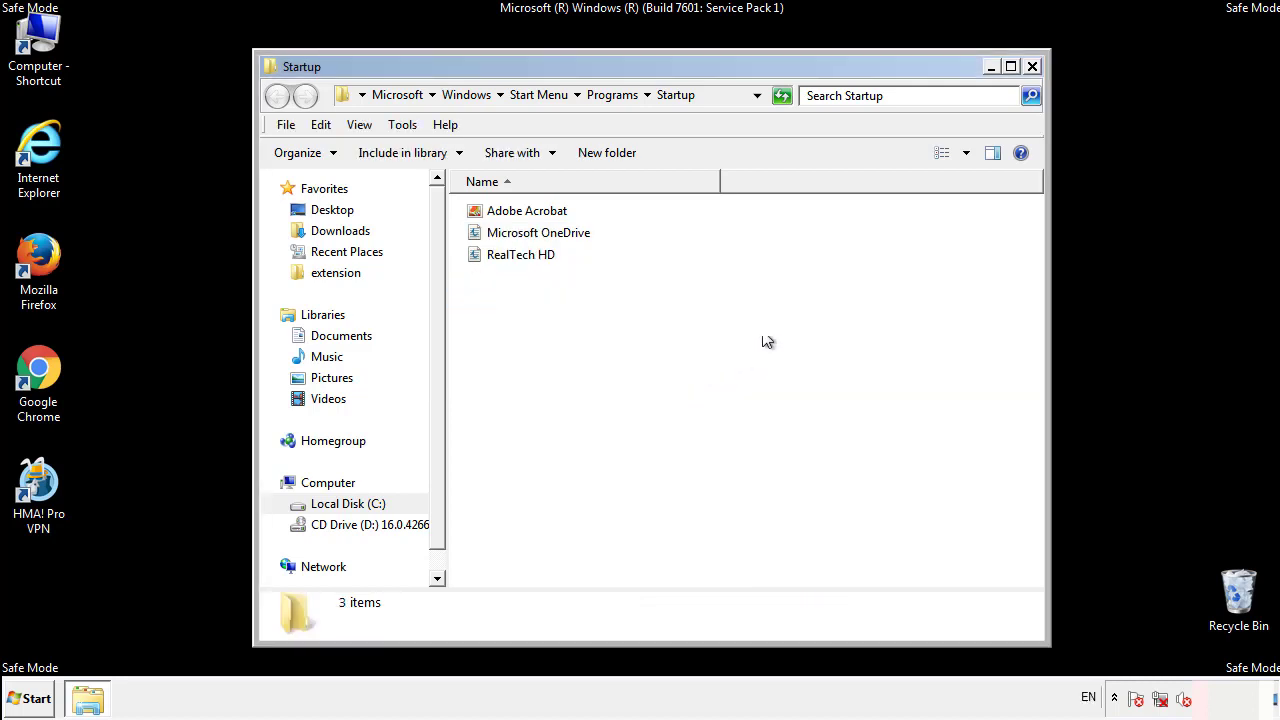
left_click(1034, 62)
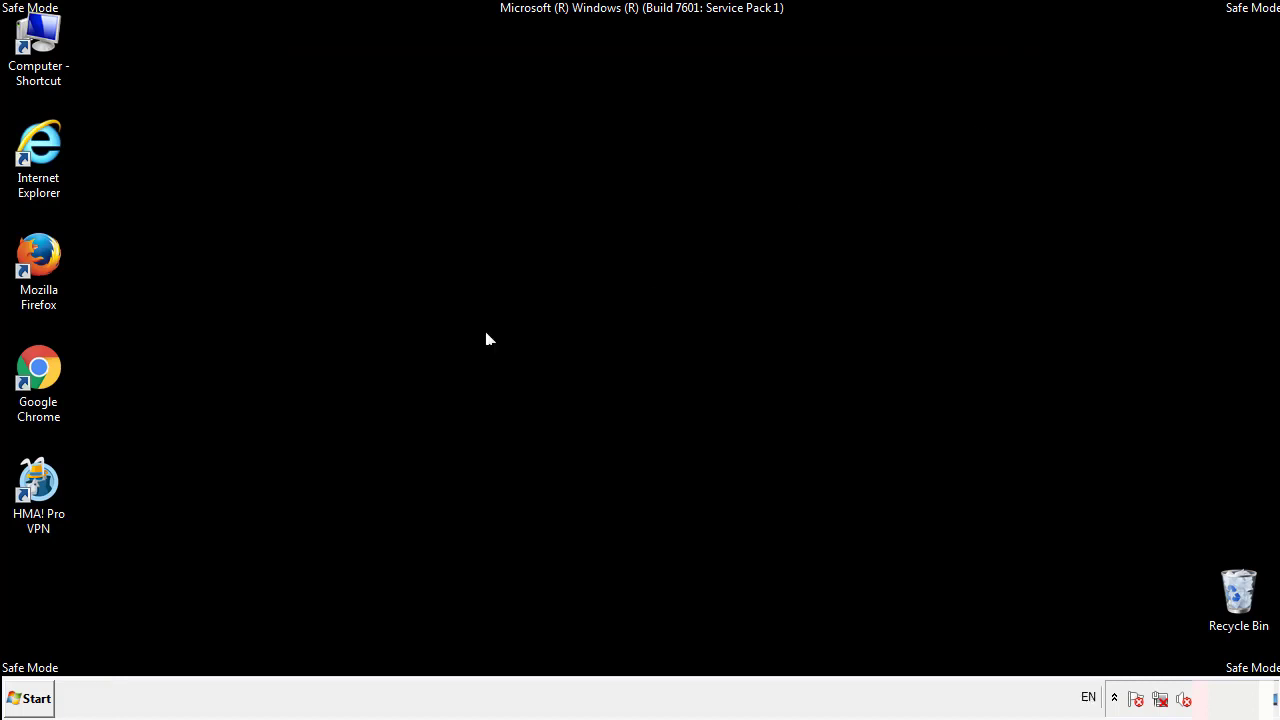
Launch Registry Editor by searching regedit from the Start menu.
left_click(30, 700)
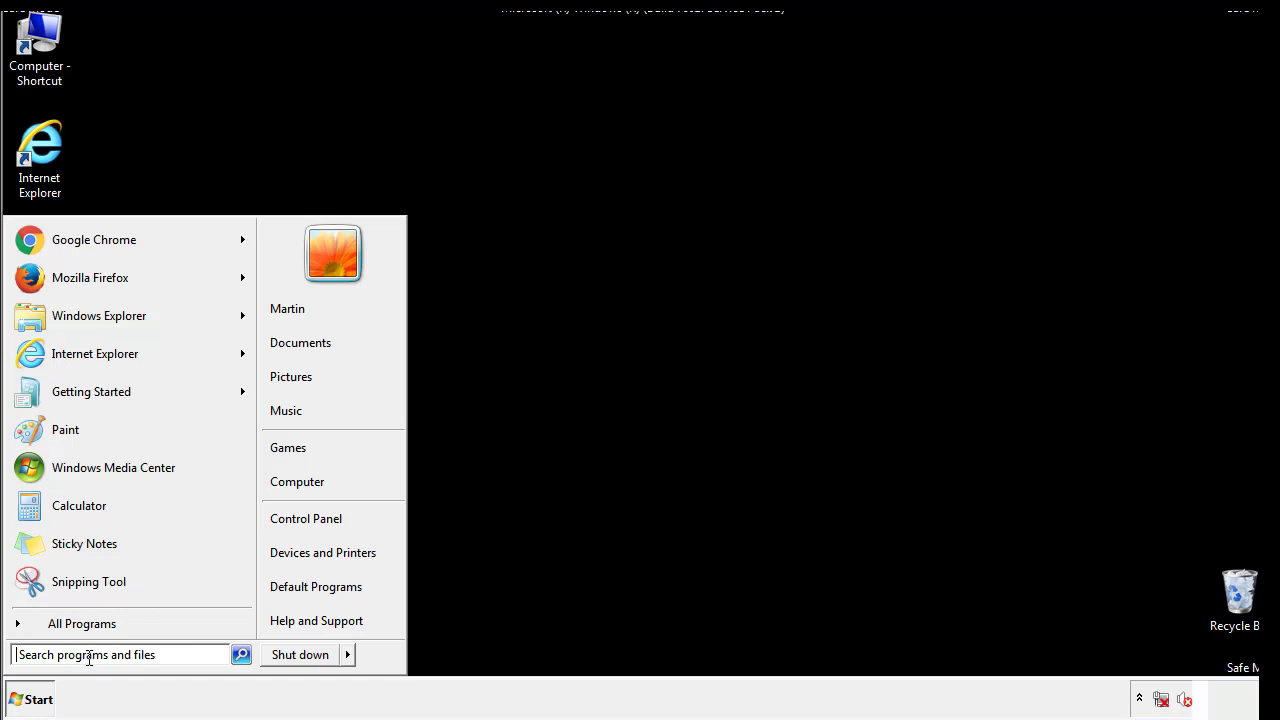
type("reged")
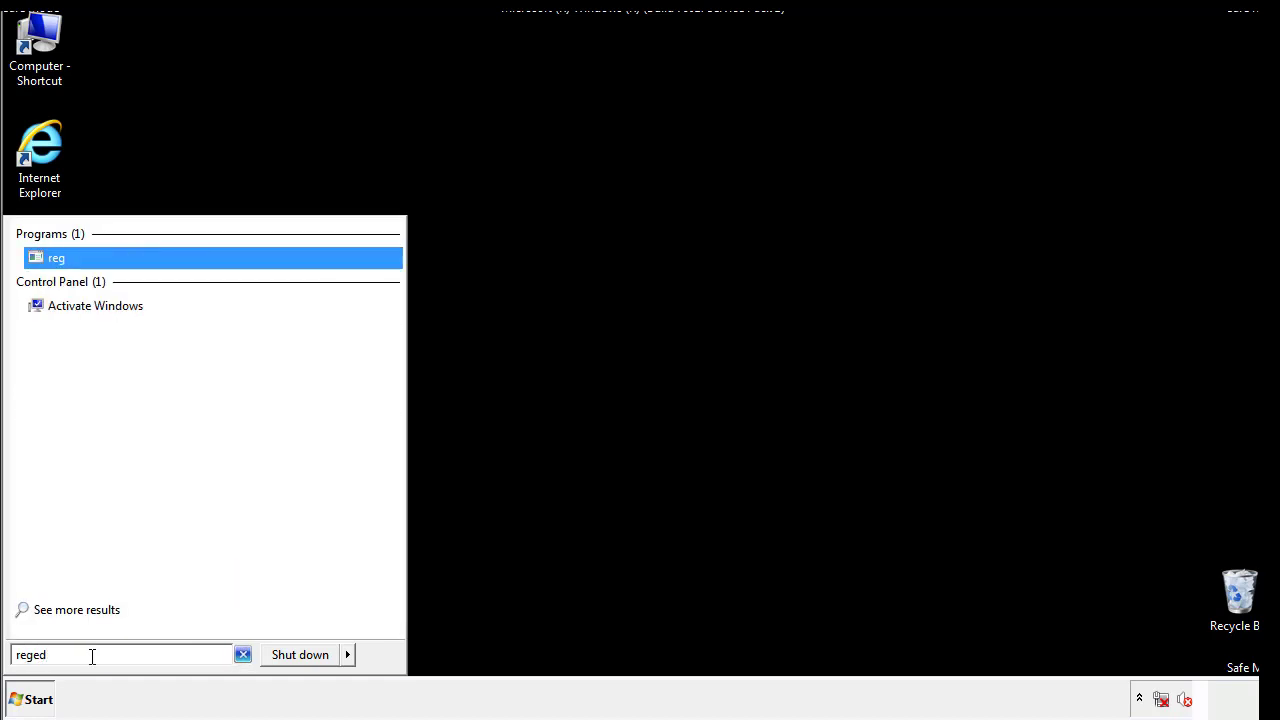
type("it")
key("Return")
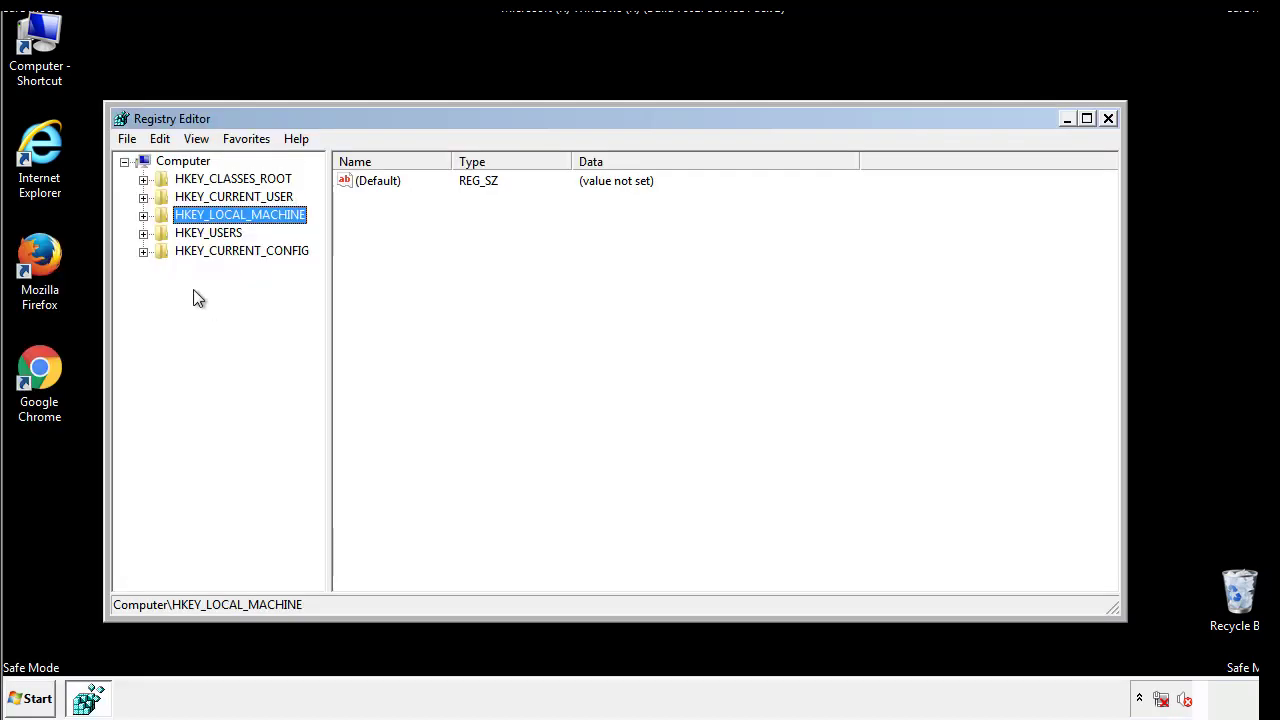
Expand HKEY_LOCAL_MACHINE > SOFTWARE > Microsoft > Windows > CurrentVersion.
left_click(143, 216)
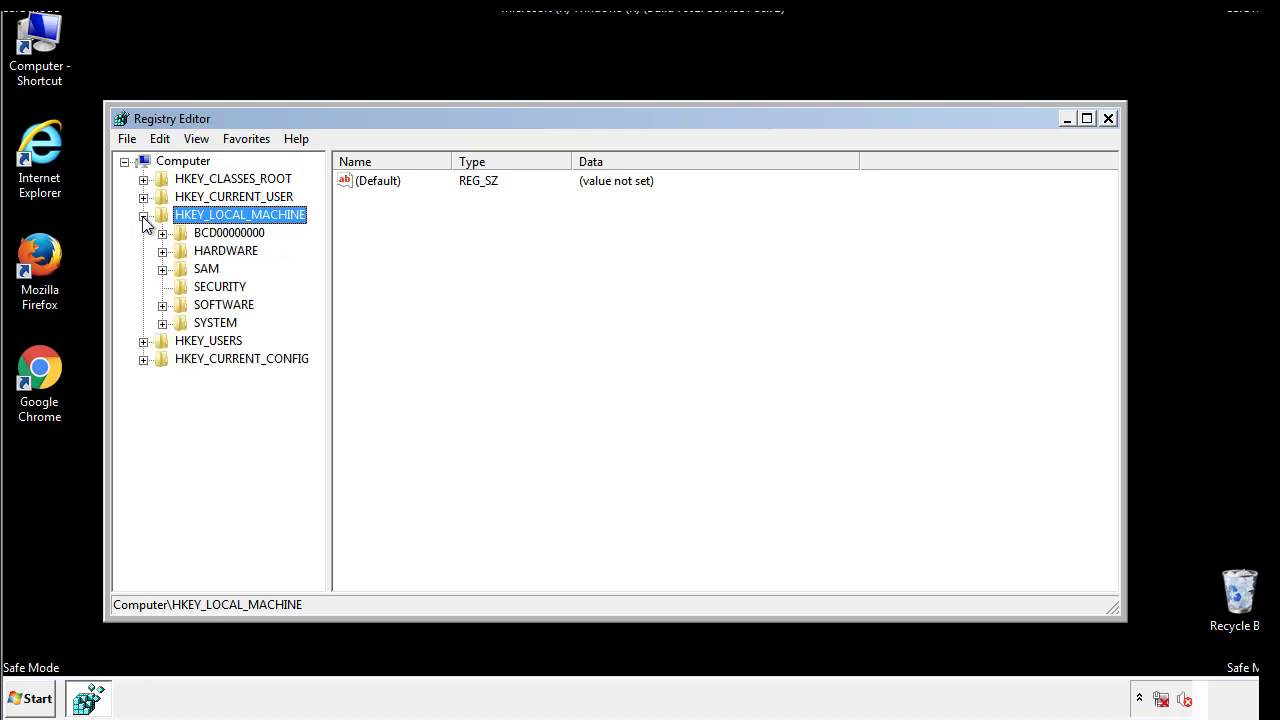
left_click(162, 305)
scroll(315, 300, "down", 1)
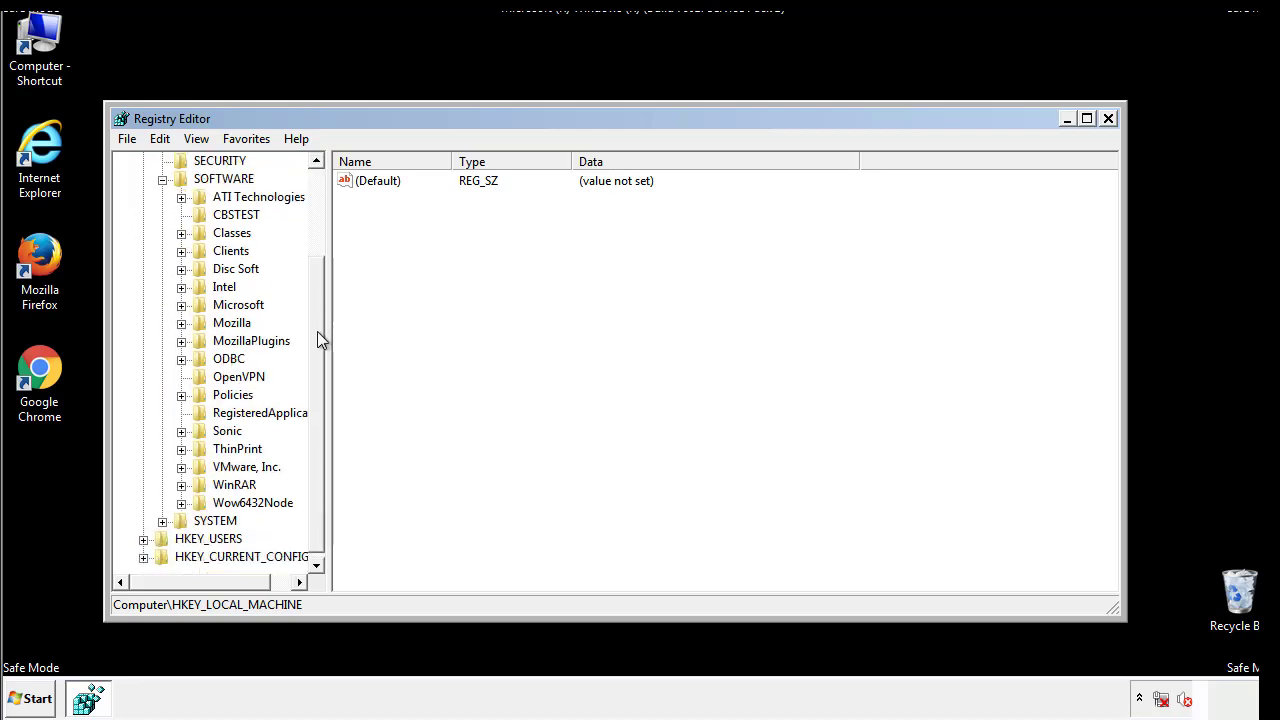
left_click(181, 306)
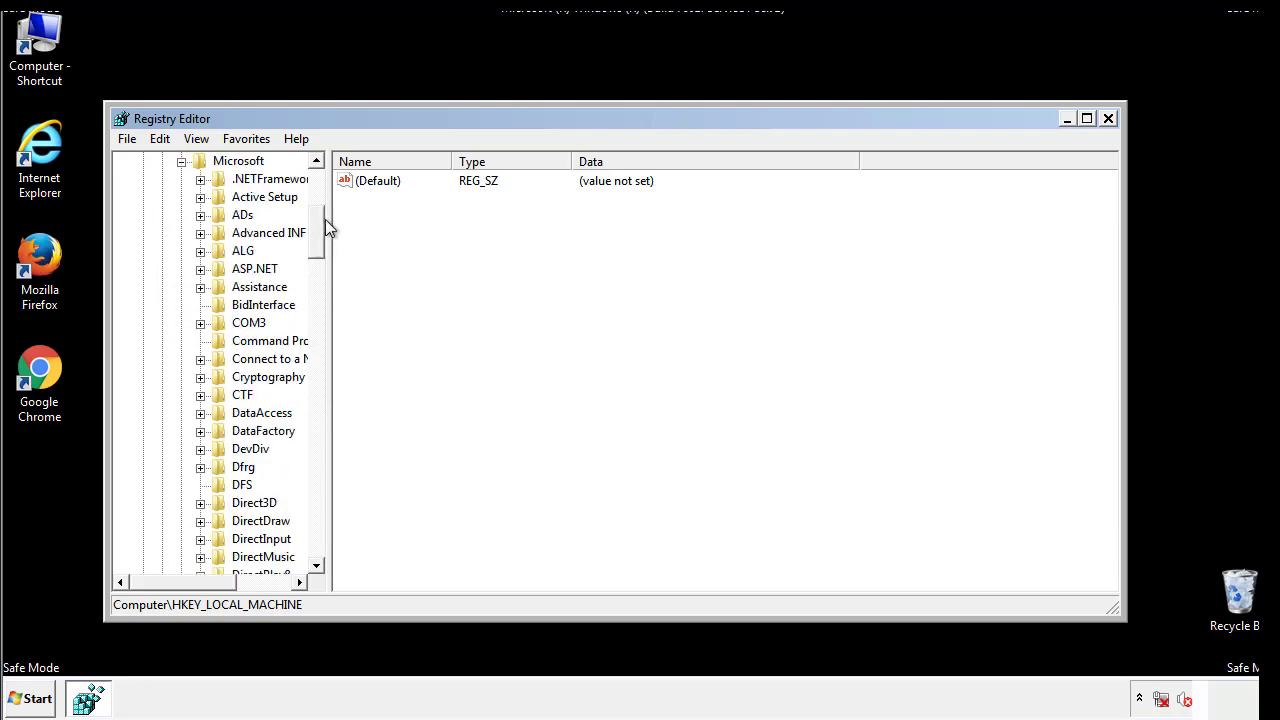
mouse_move(317, 251)
left_mouse_down()
mouse_move(319, 523)
mouse_move(318, 510)
left_mouse_up()
left_click(200, 305)
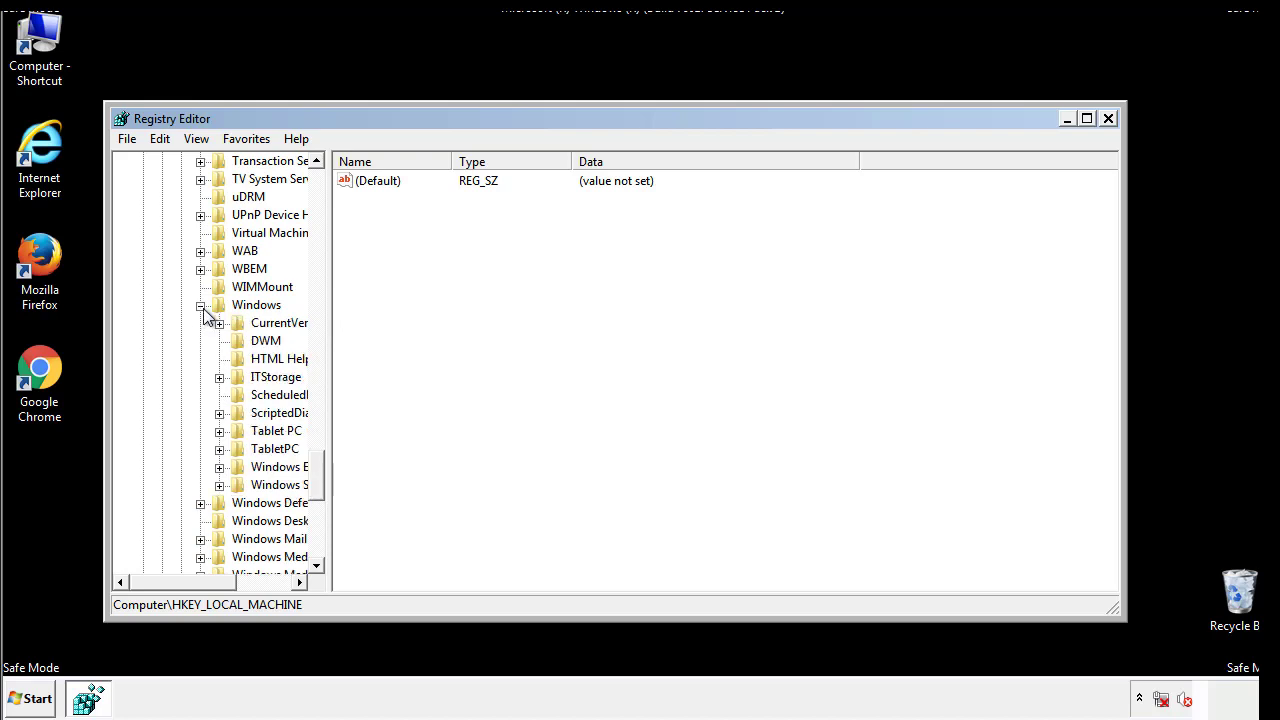
left_click_drag(177, 581, 204, 587)
left_click(164, 323)
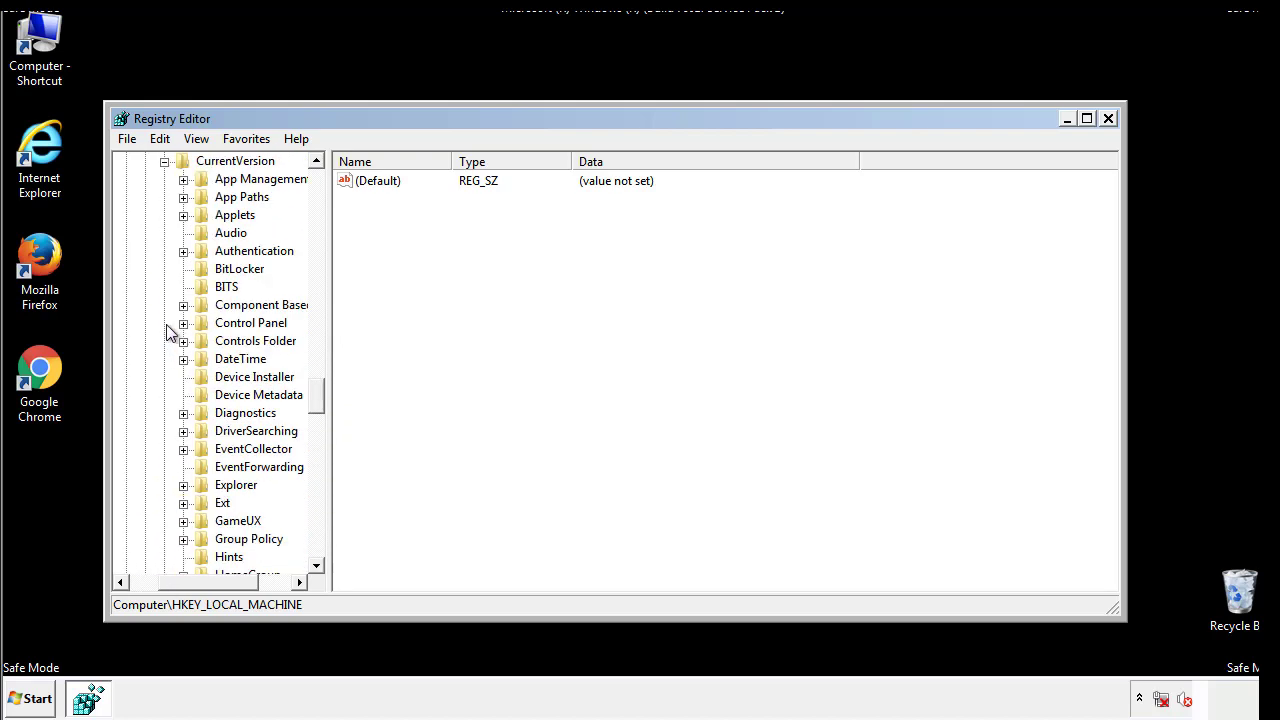
left_click_drag(325, 395, 316, 464)
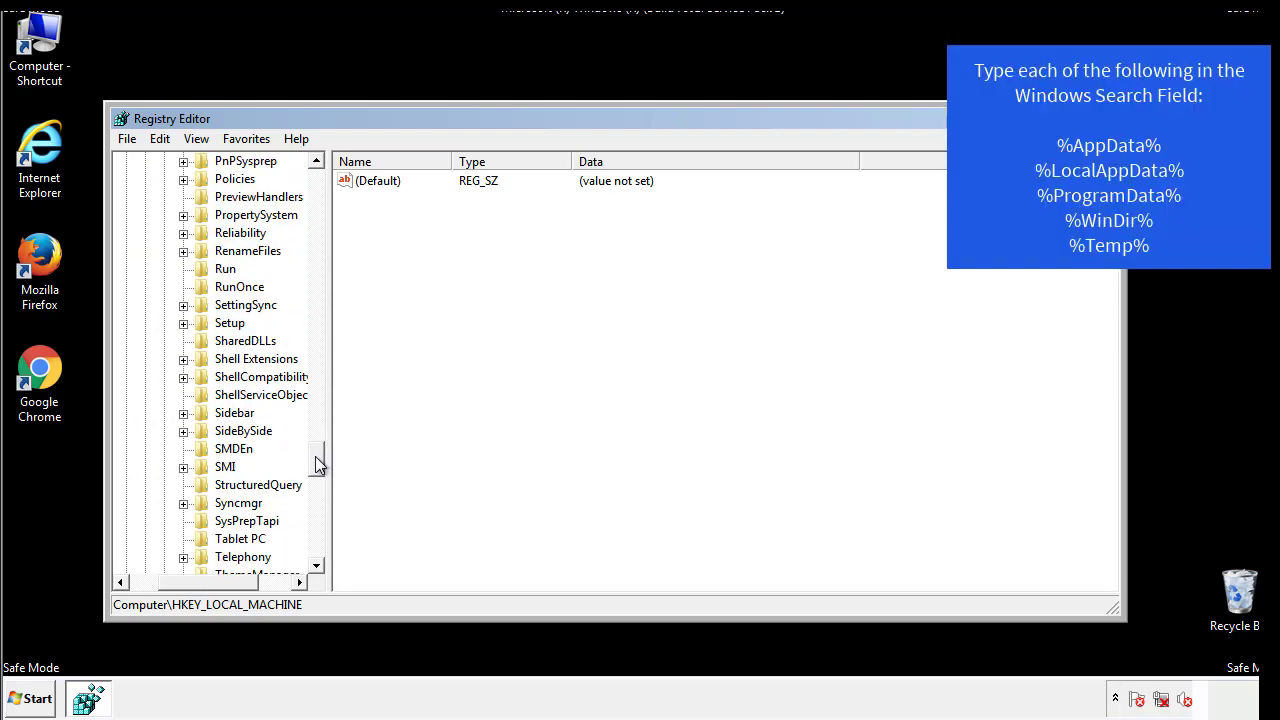
Delete the tappi.loc value from the Run key, leaving only the VMware entry.
left_click(206, 266)
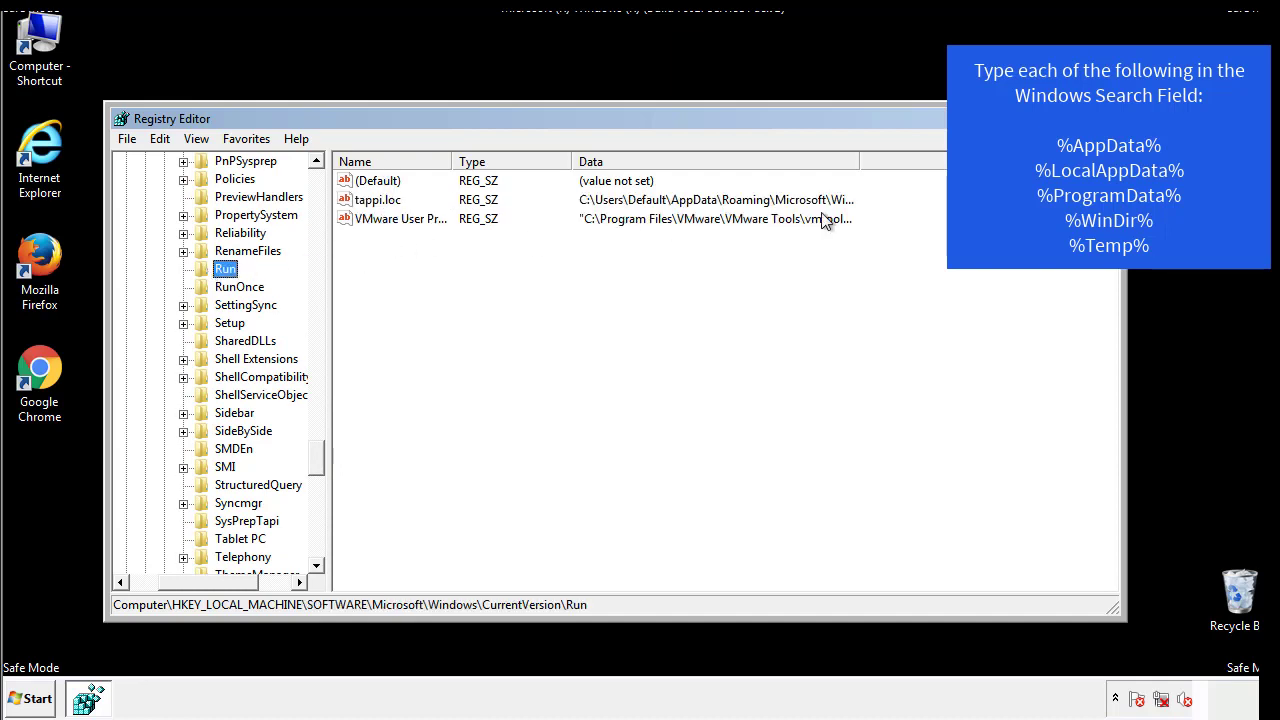
right_click(372, 205)
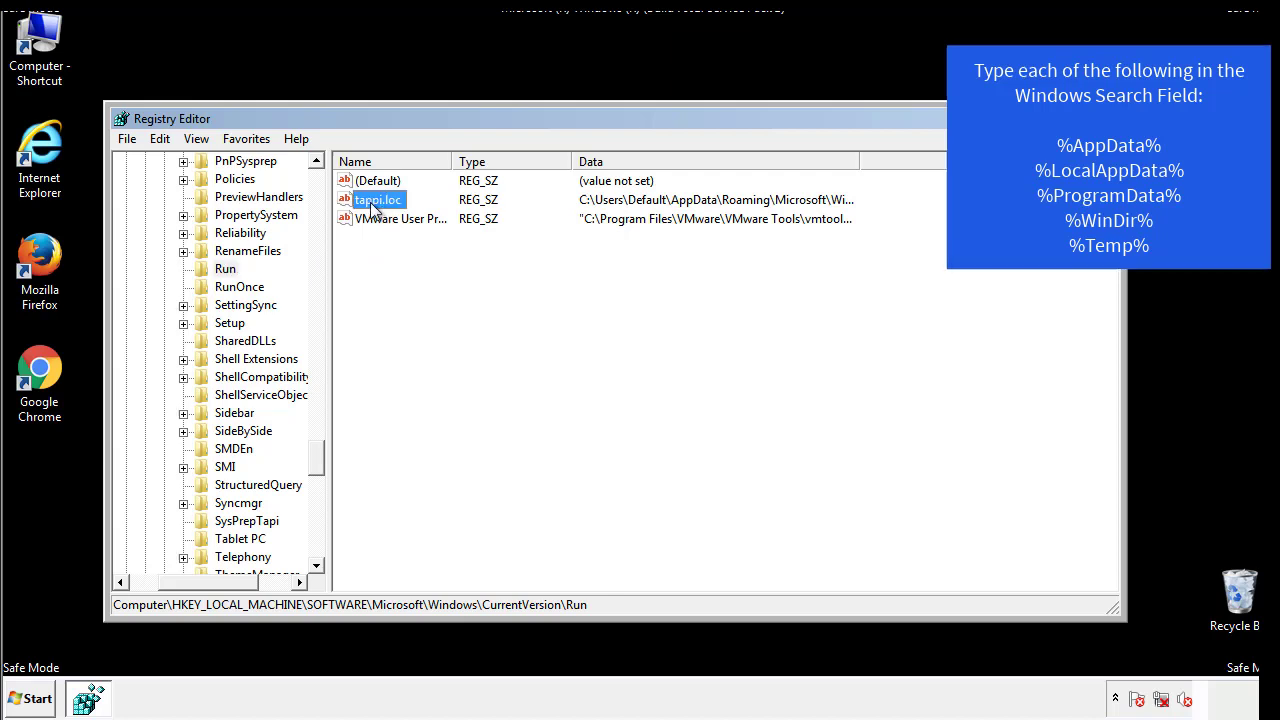
left_click(400, 260)
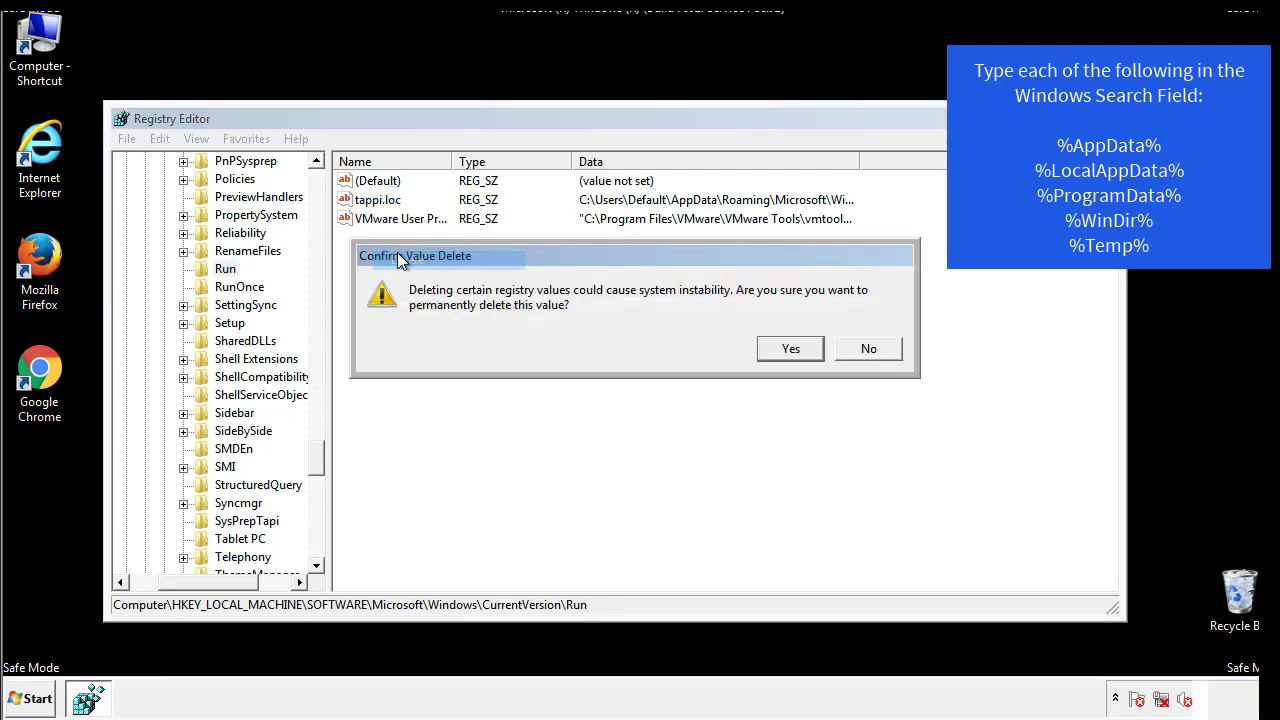
left_click(780, 352)
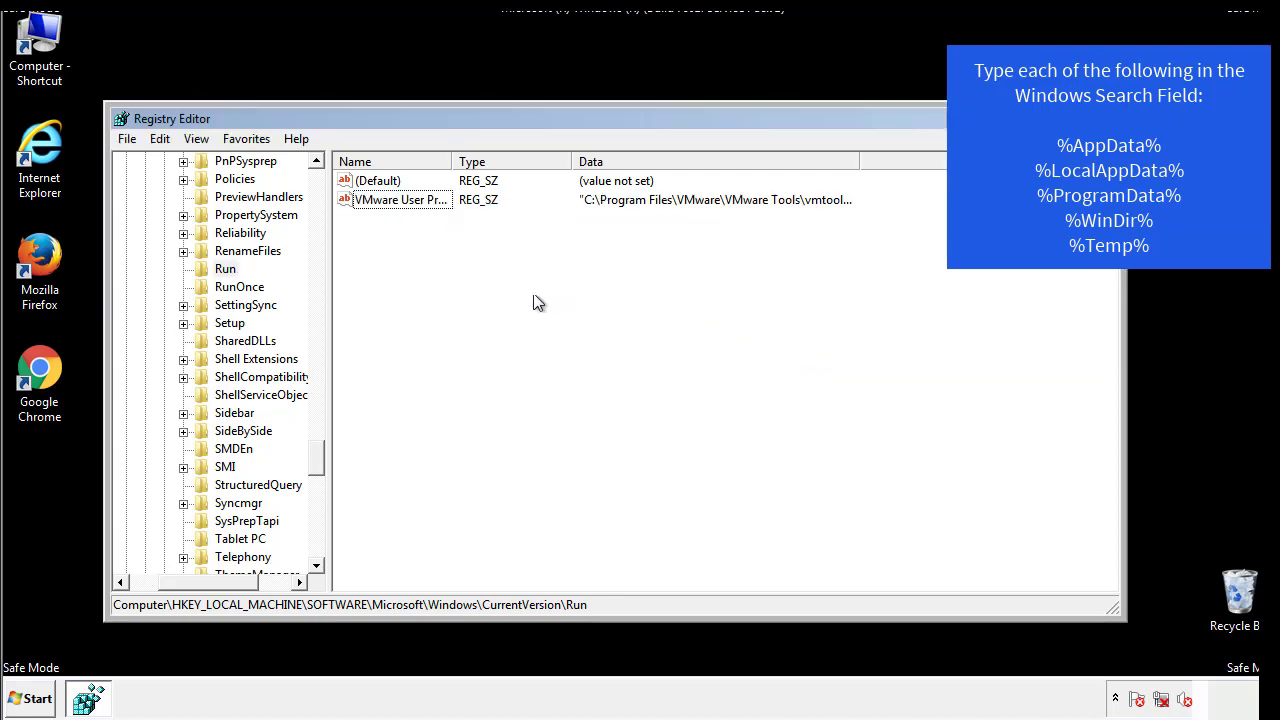
left_click_drag(314, 451, 316, 548)
left_click_drag(212, 586, 157, 594)
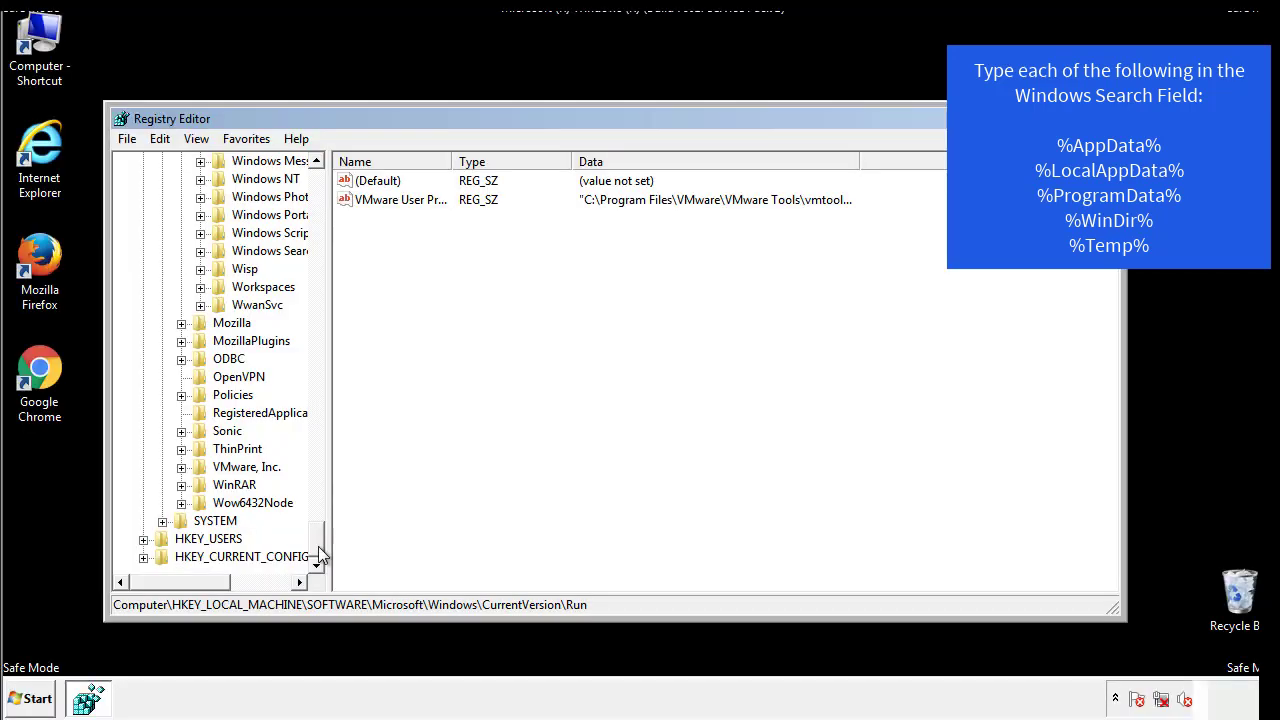
left_click_drag(318, 550, 326, 190)
Collapse HKEY_LOCAL_MACHINE and expand HKEY_CURRENT_USER > Software > Microsoft > Windows > CurrentVersion.
left_click(143, 215)
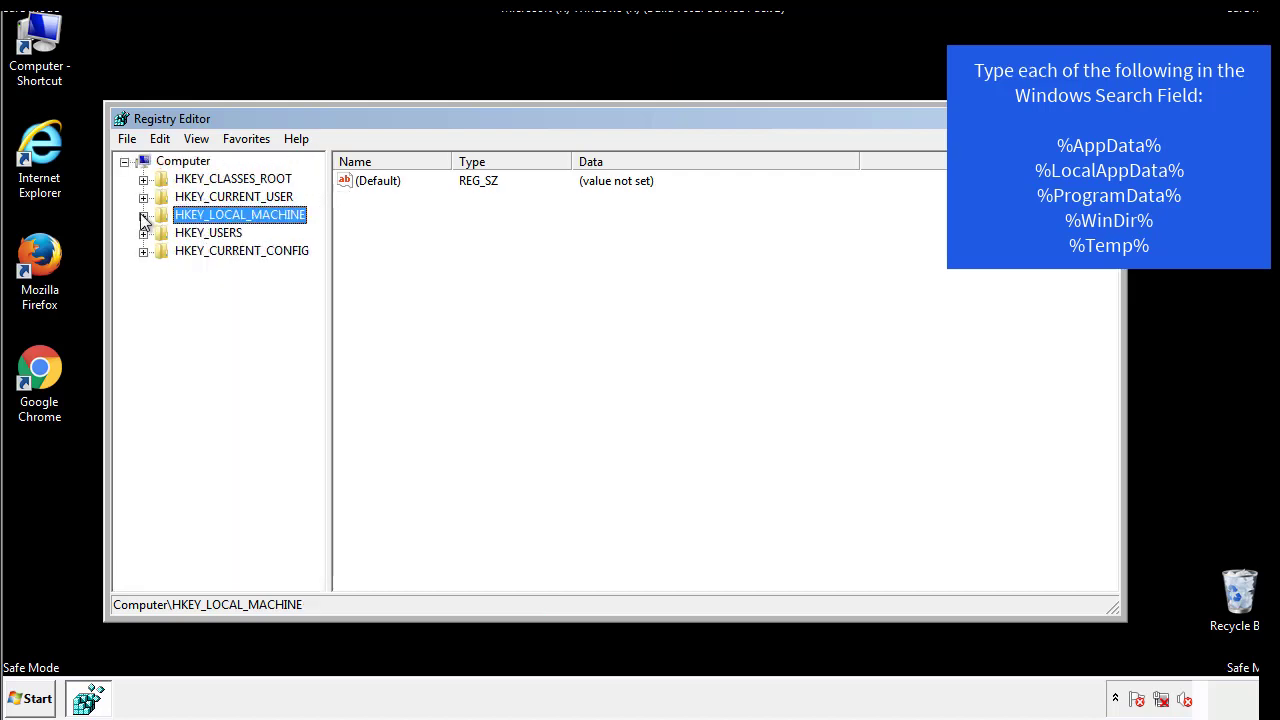
left_click(143, 197)
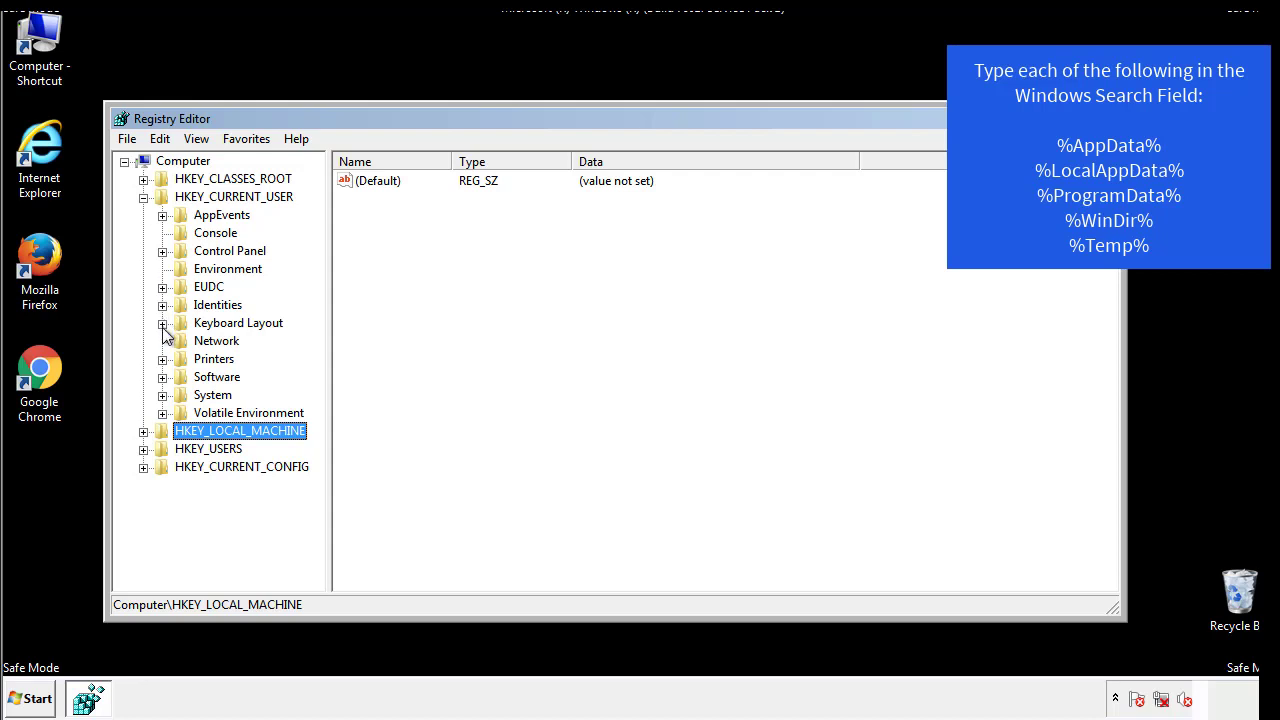
left_click(163, 379)
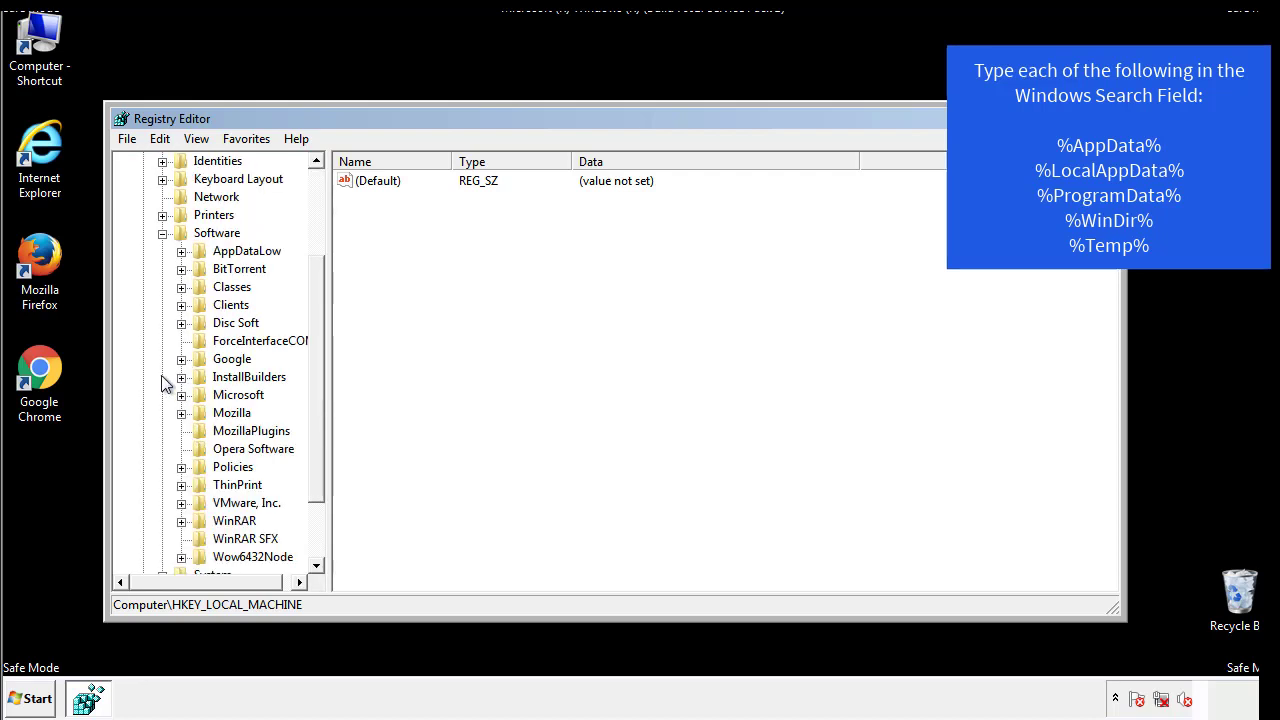
left_click_drag(314, 363, 314, 381)
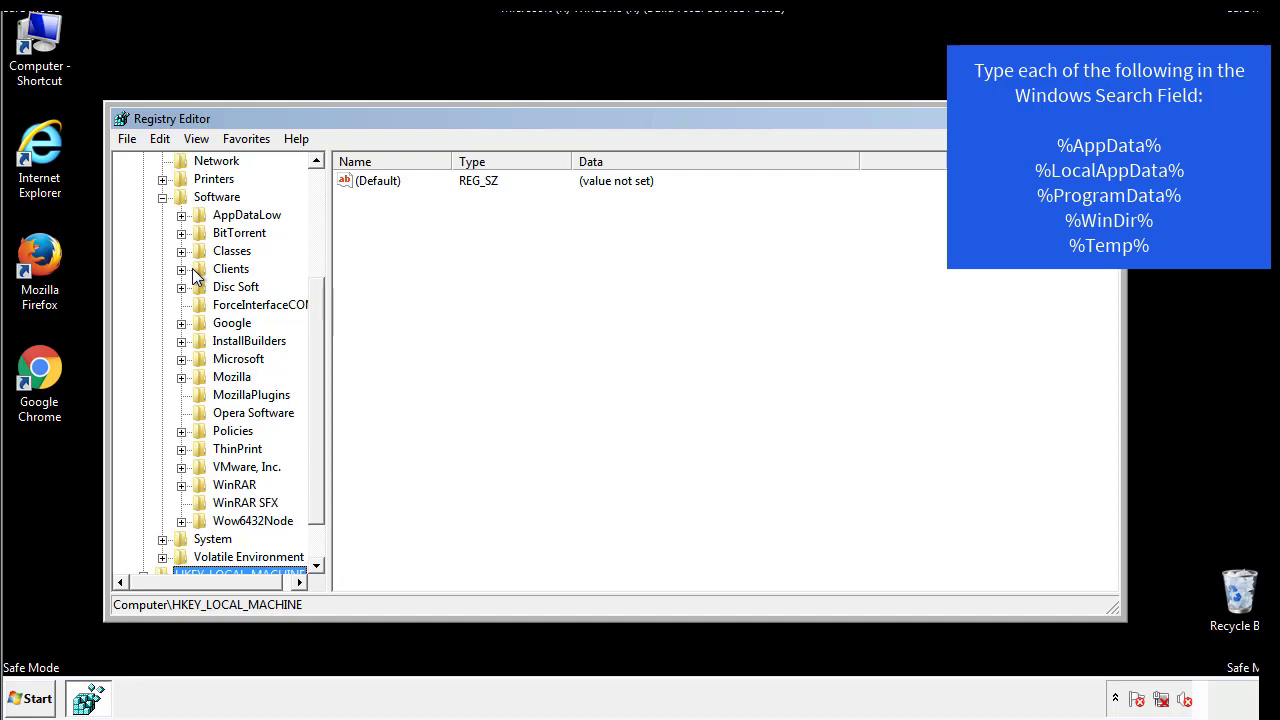
left_click(181, 359)
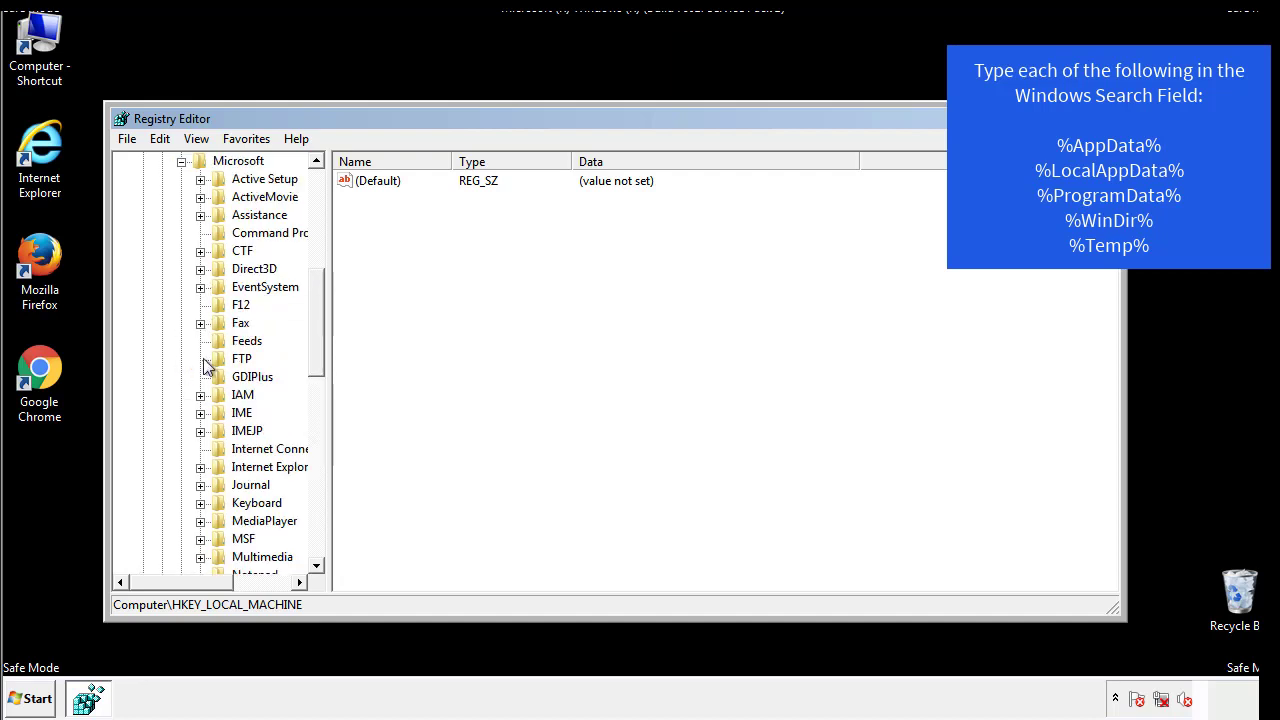
left_click_drag(318, 300, 315, 416)
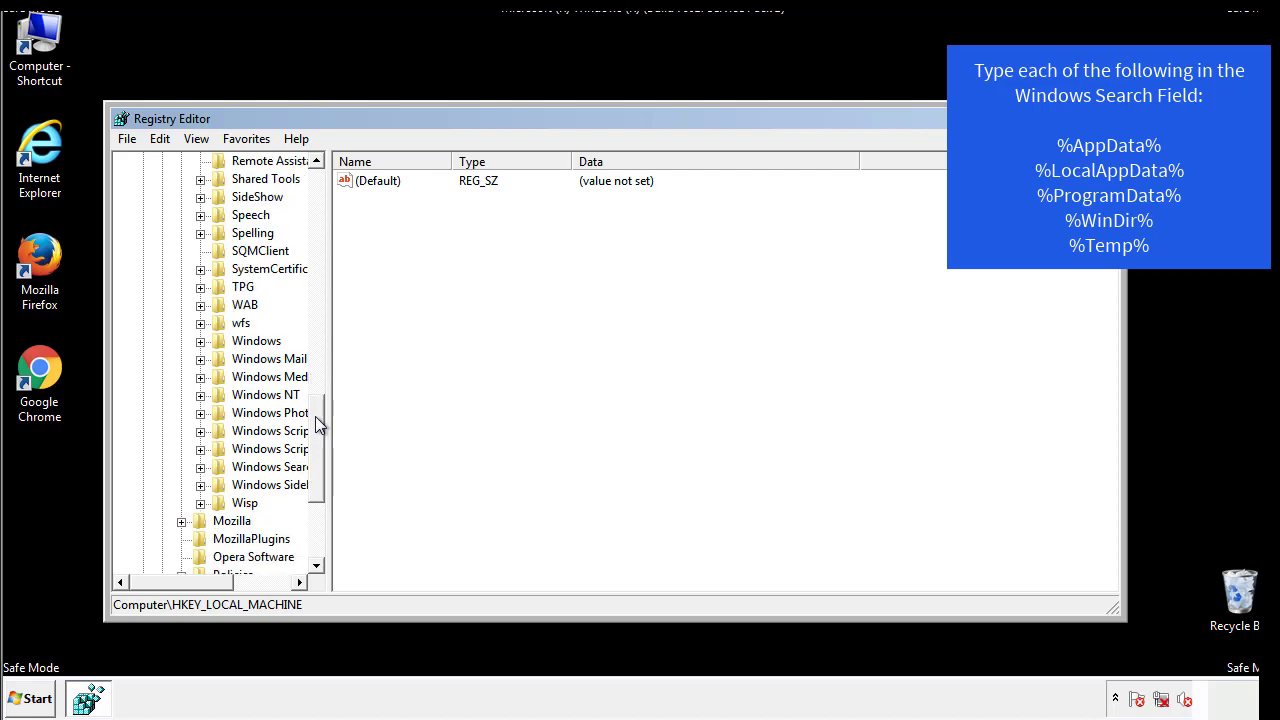
left_click(200, 341)
left_click(219, 359)
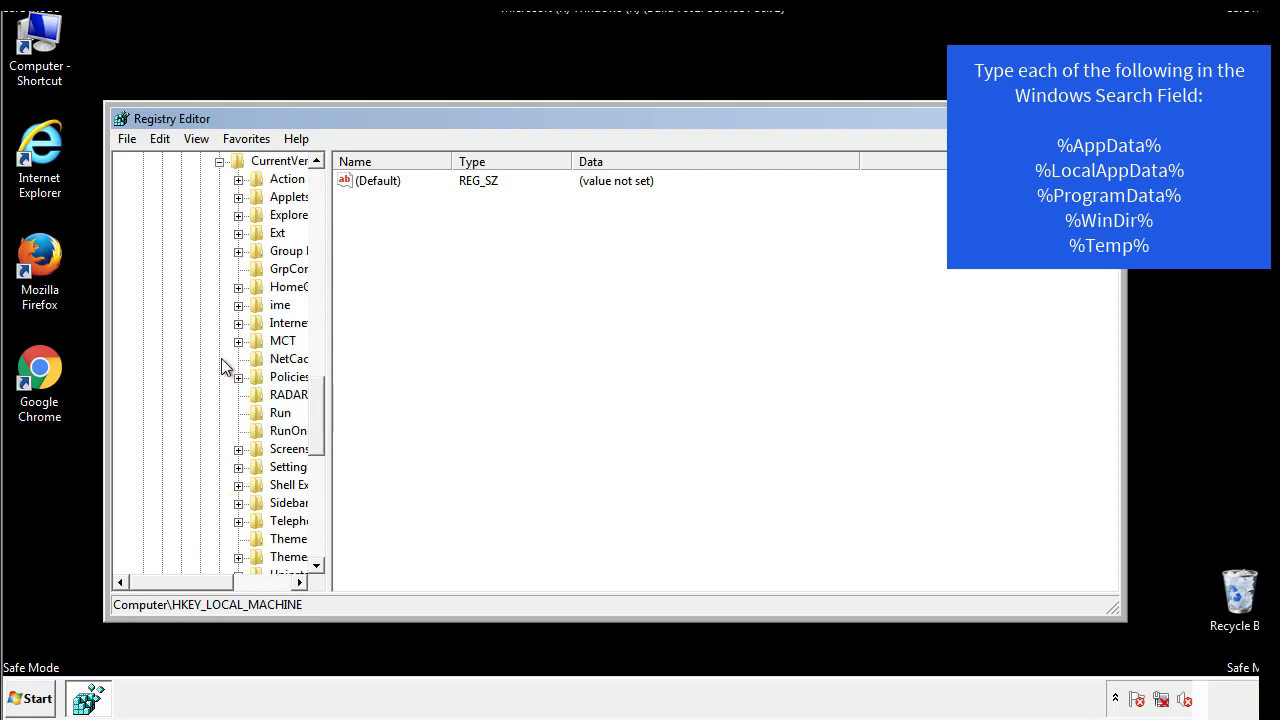
left_click_drag(194, 582, 225, 582)
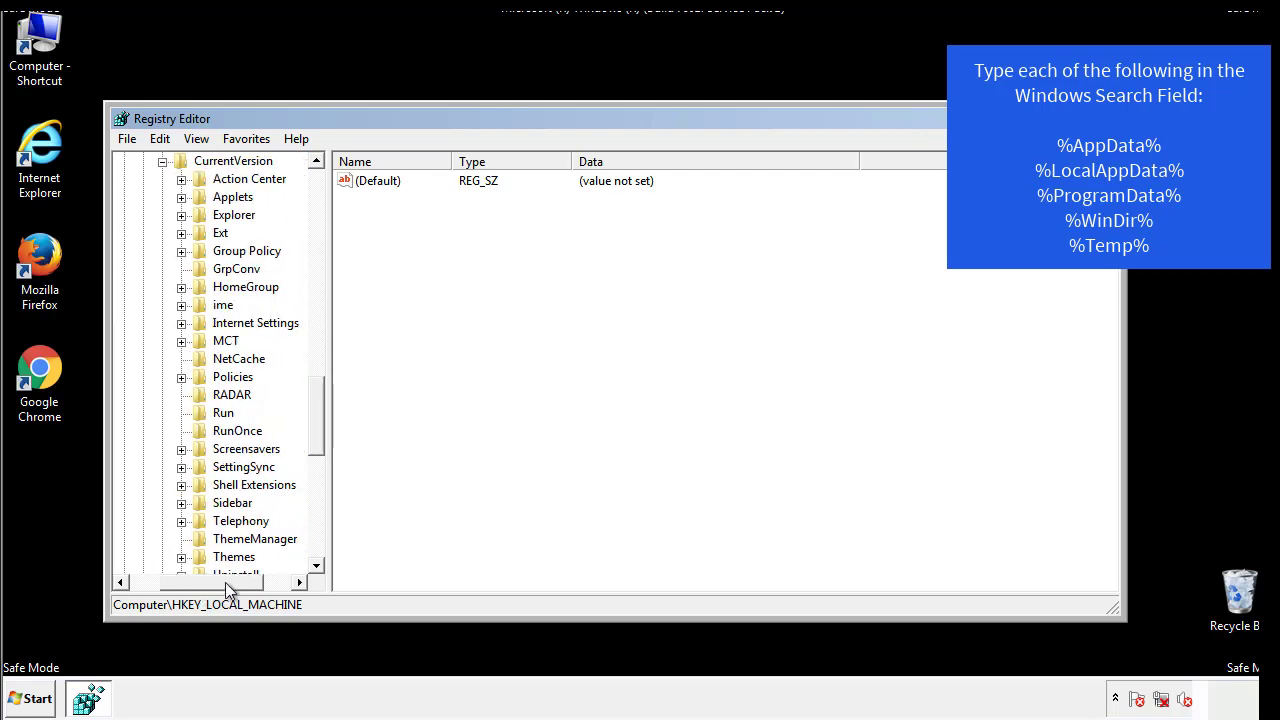
Inspect the current user's Run key, holding only DAEMON Tools, then collapse the Windows key.
left_click(221, 414)
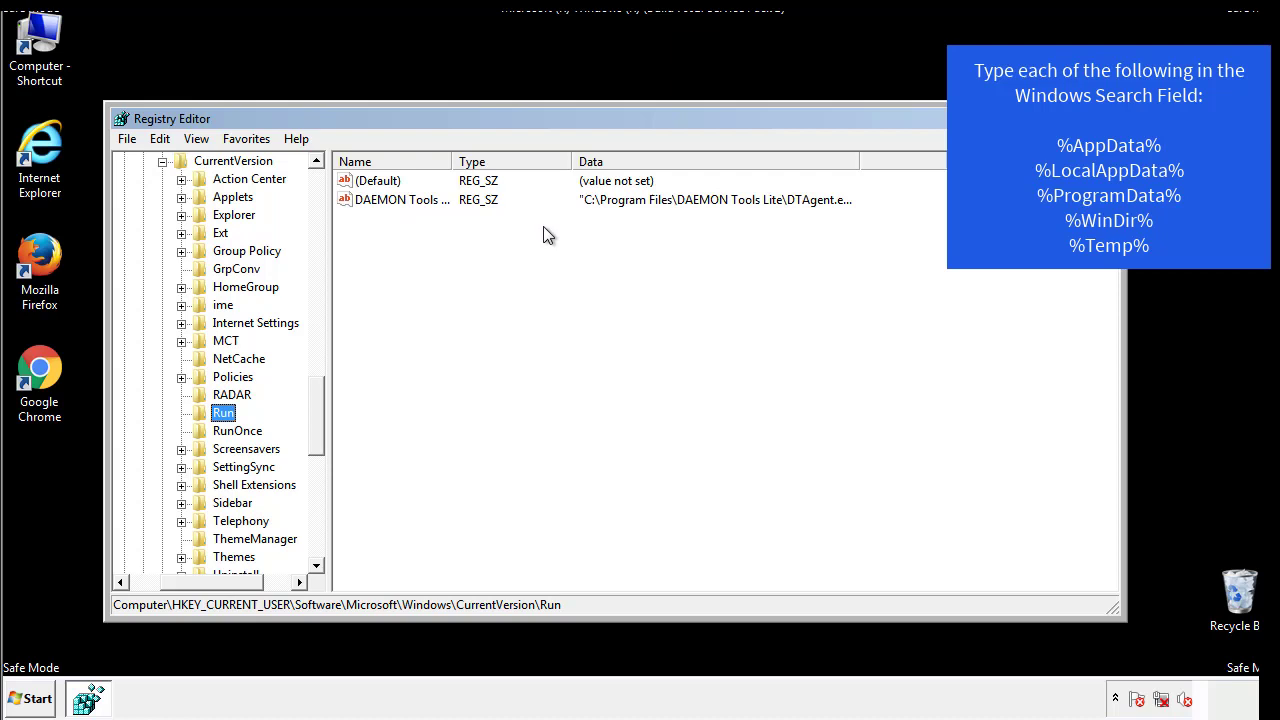
left_click(586, 238)
left_click_drag(212, 579, 187, 581)
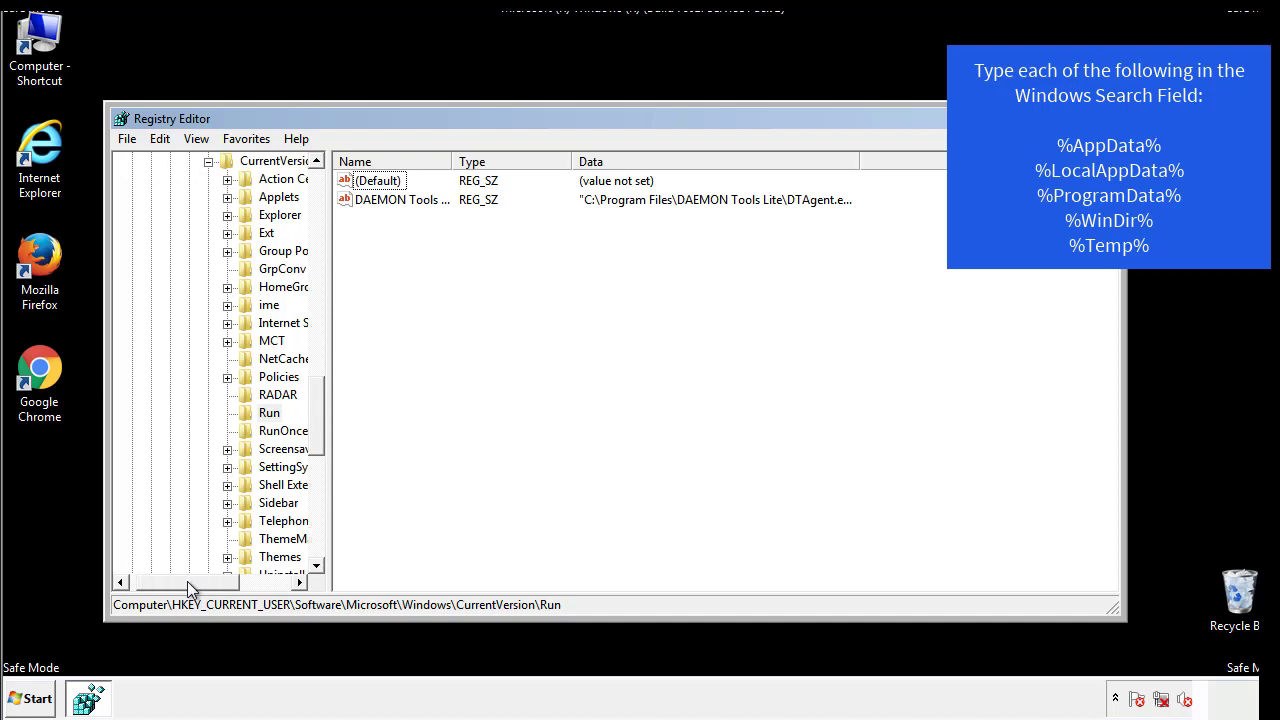
left_click_drag(324, 434, 316, 417)
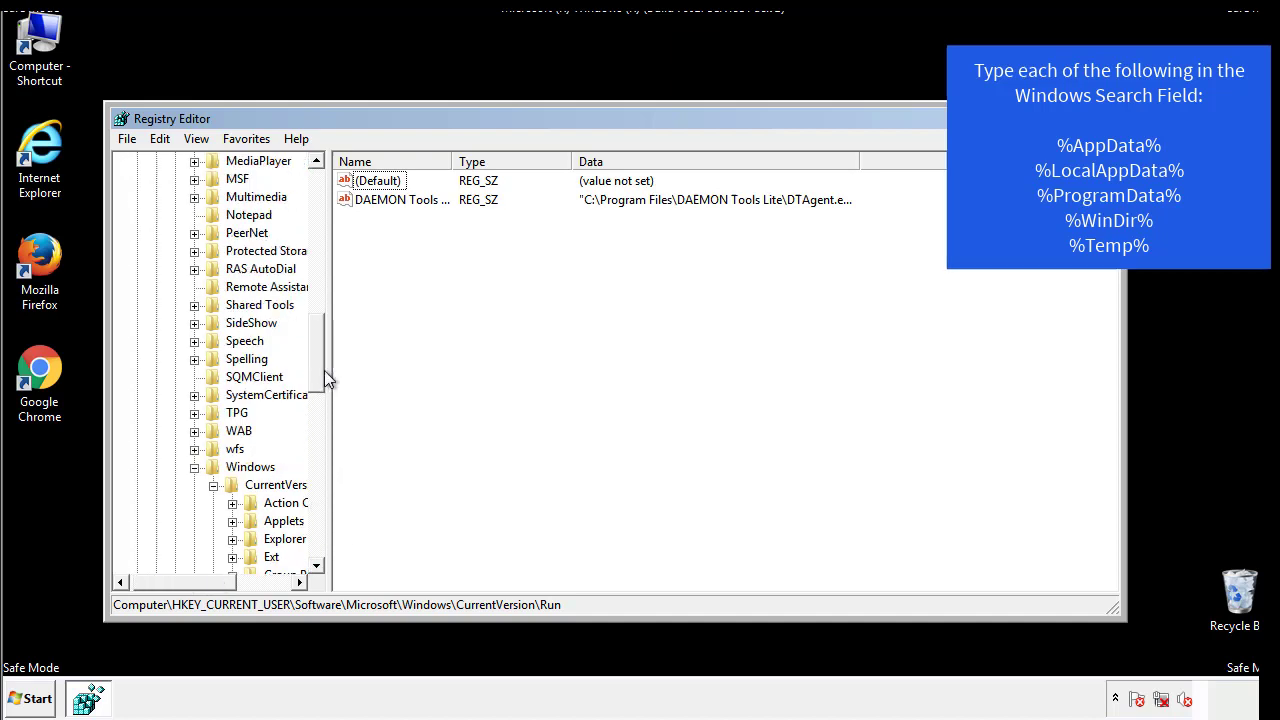
left_click(195, 467)
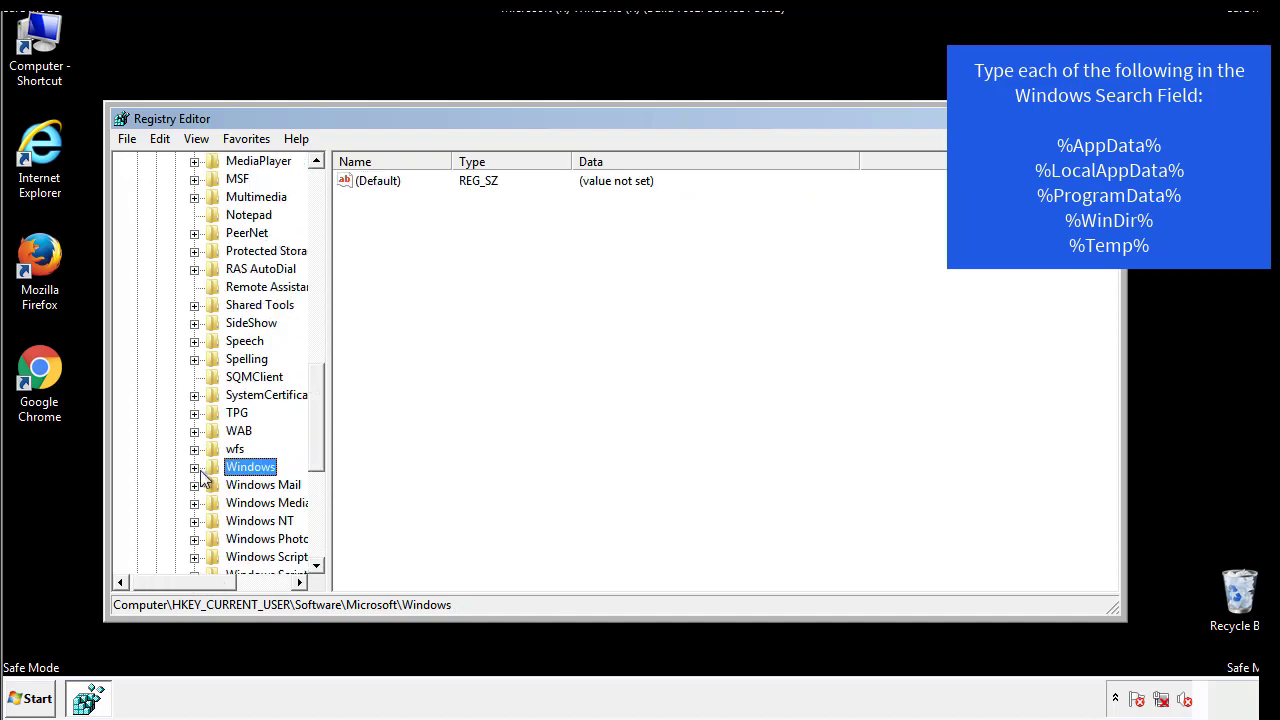
left_click_drag(321, 445, 322, 247)
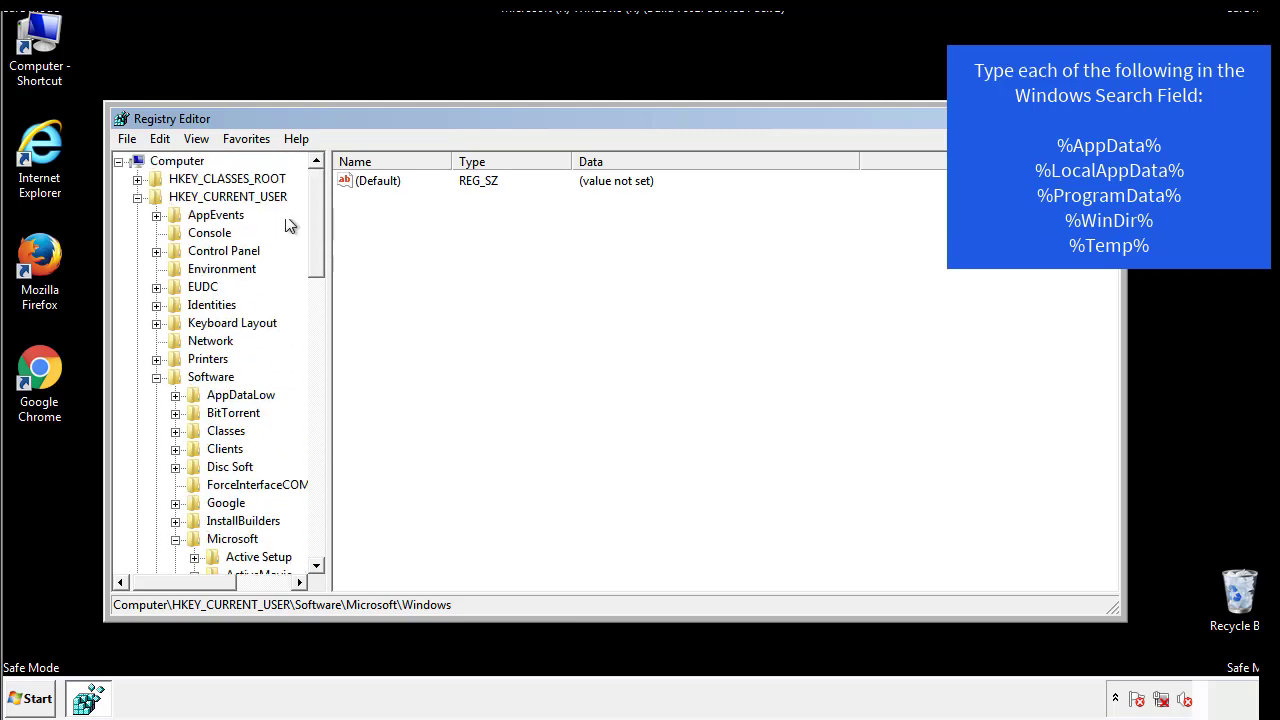
Search the registry for %temp% to reach the VolumeCaches Temporary Files key.
left_click(162, 140)
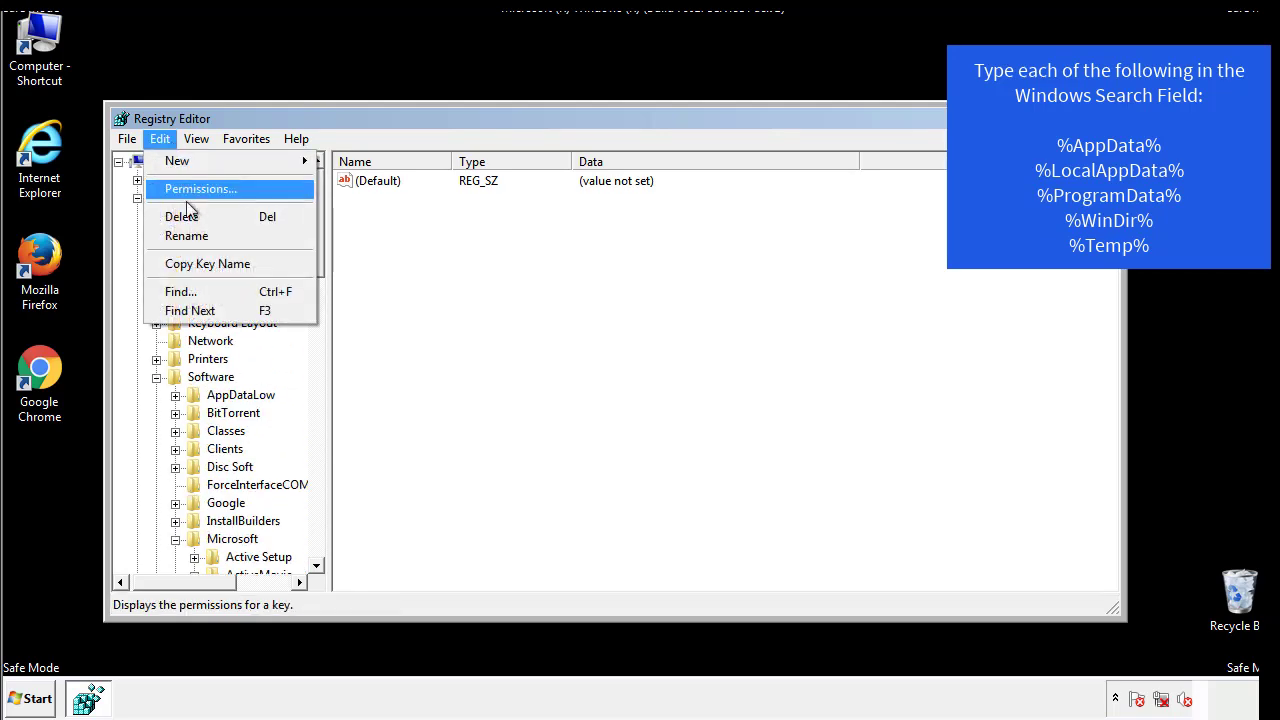
left_click(181, 291)
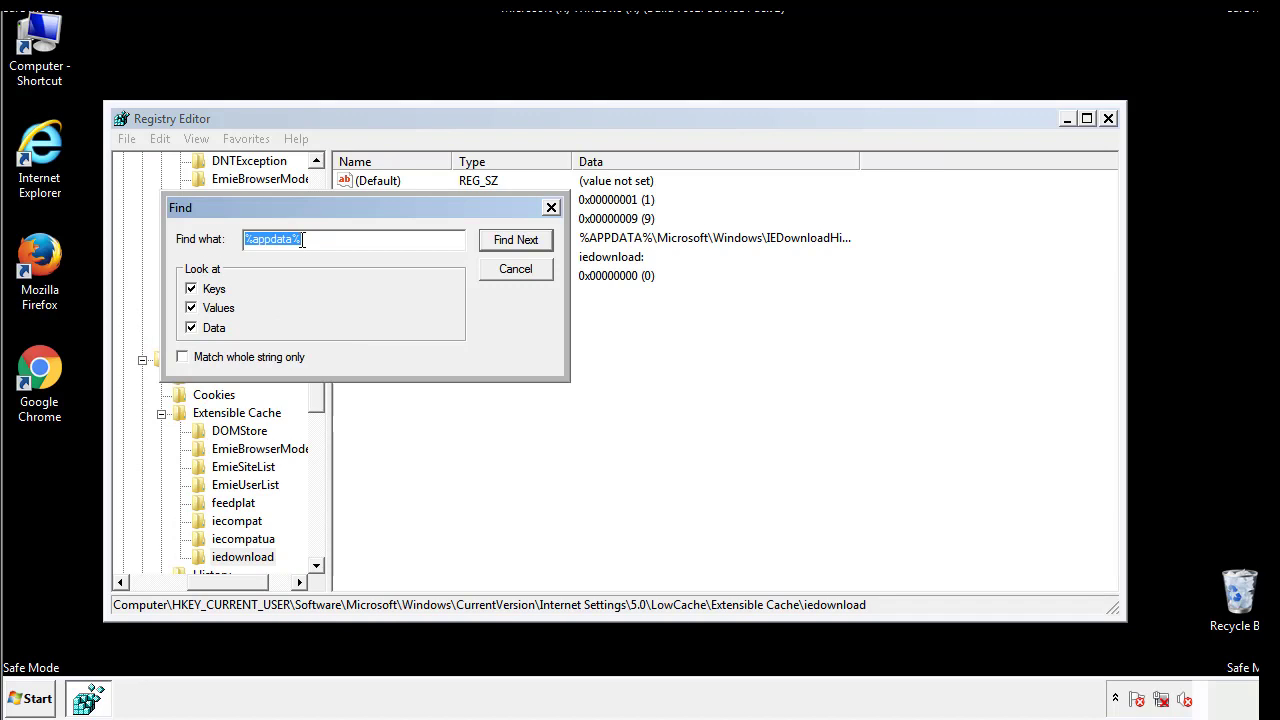
type("%temp%")
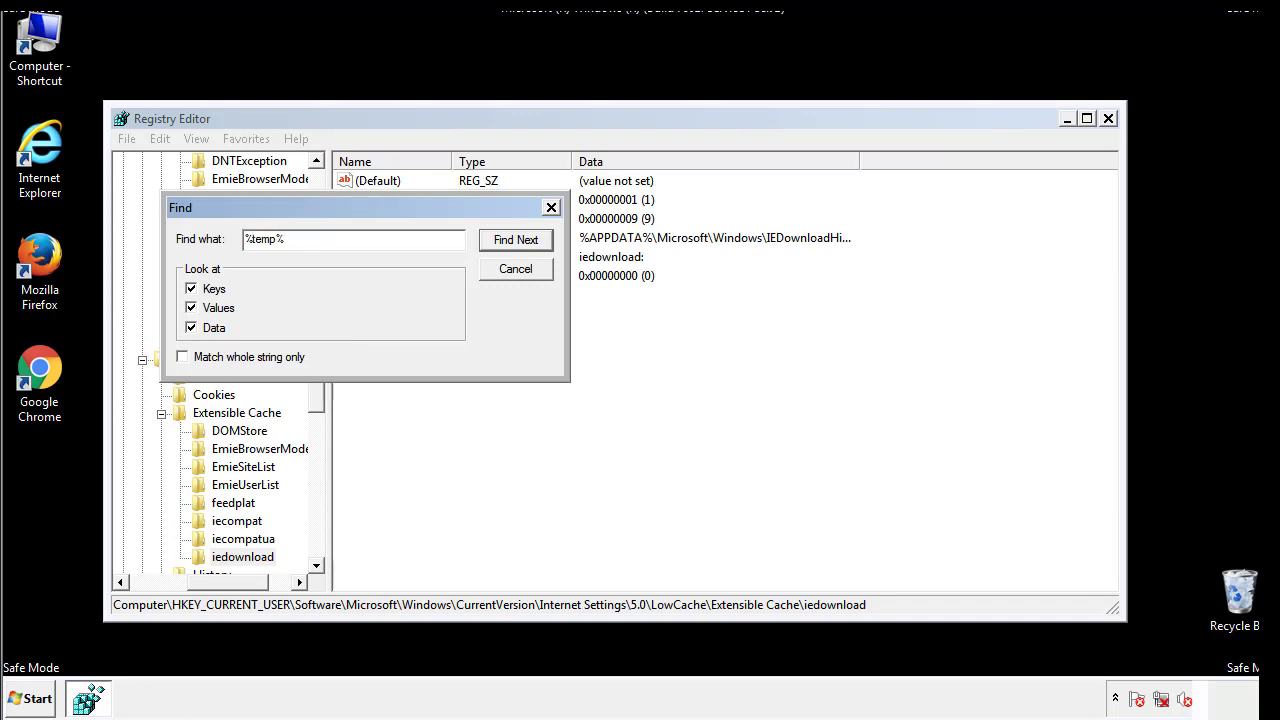
key("Return")
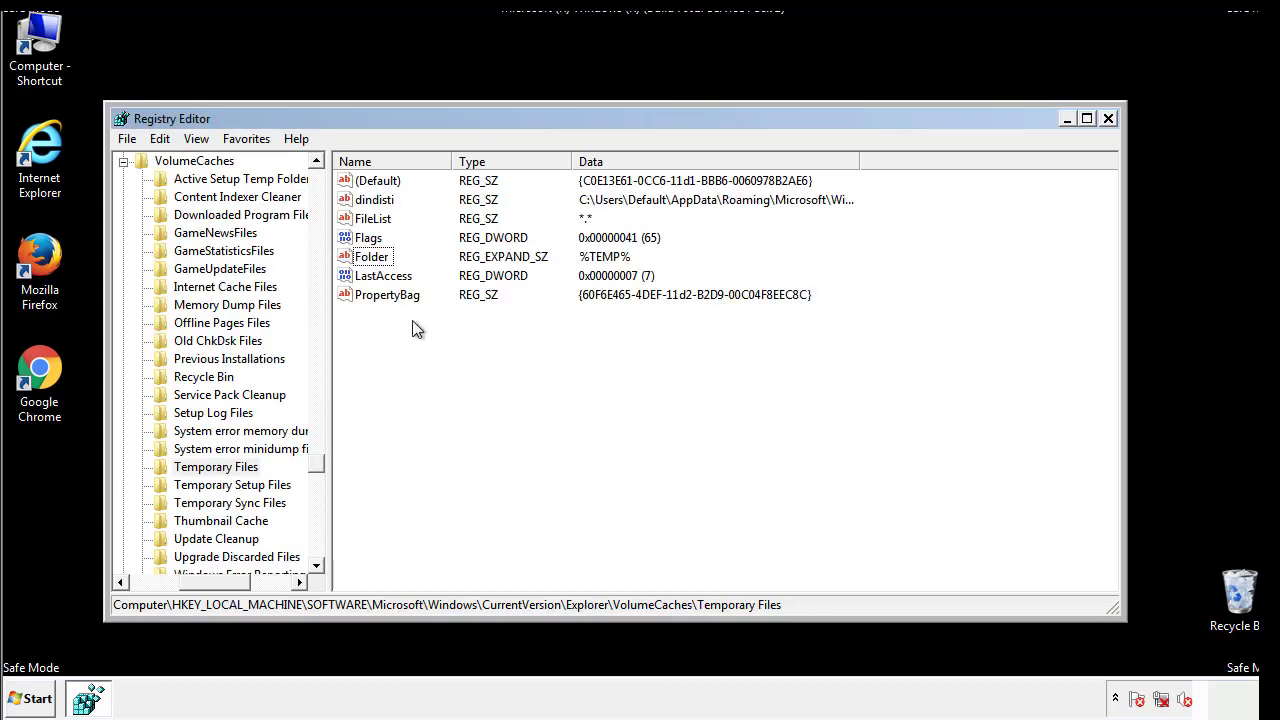
Delete all seven values of the Temporary Files key, leaving only an empty (Default).
left_click(380, 294)
left_click_drag(378, 288, 362, 184)
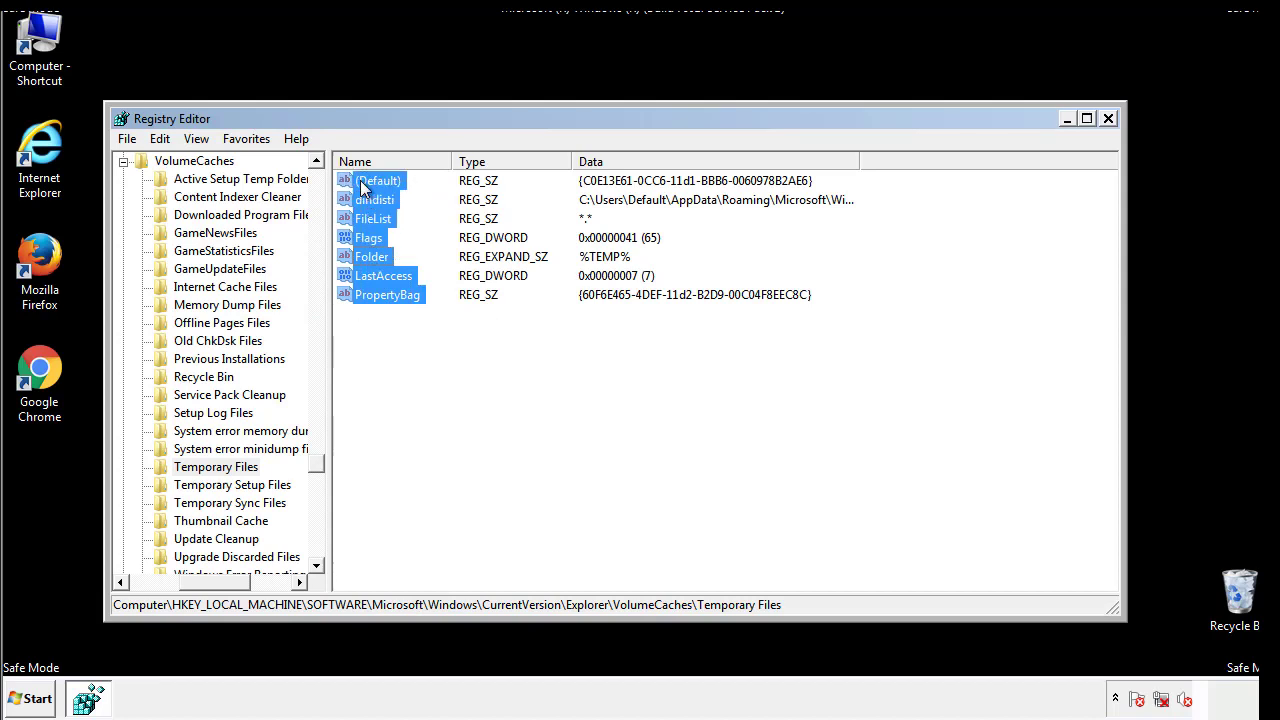
right_click(362, 186)
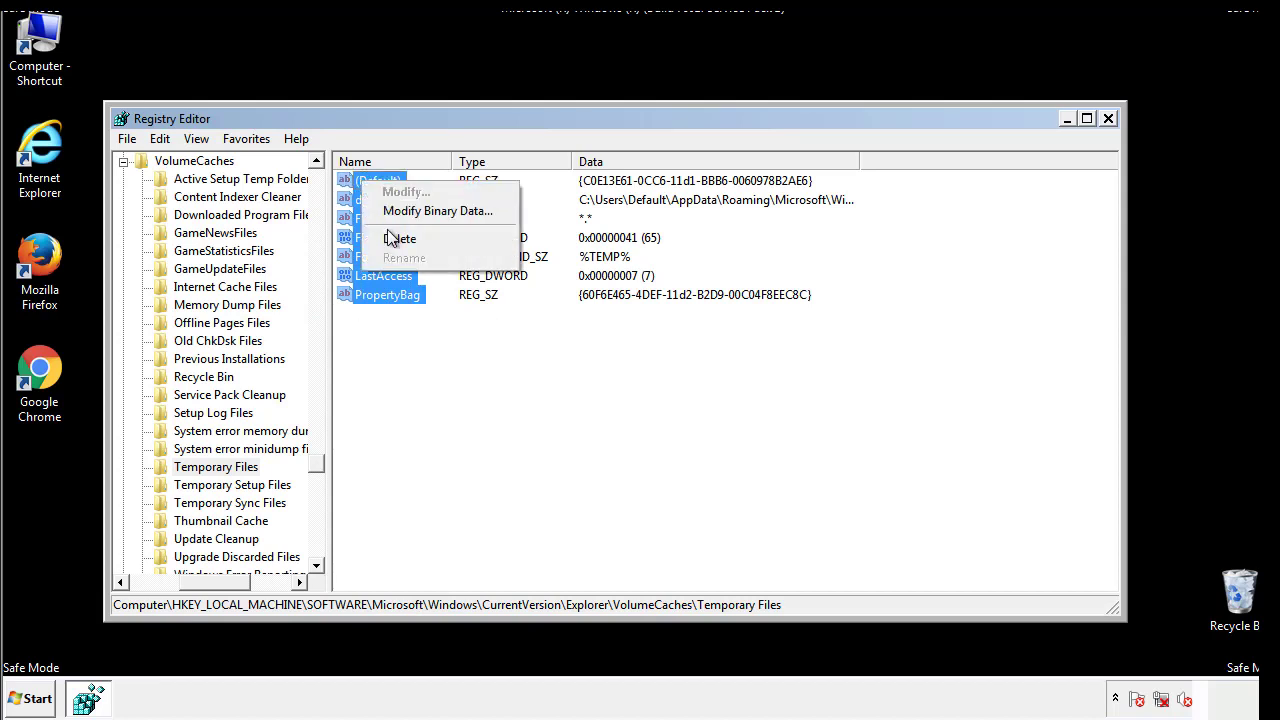
left_click(390, 240)
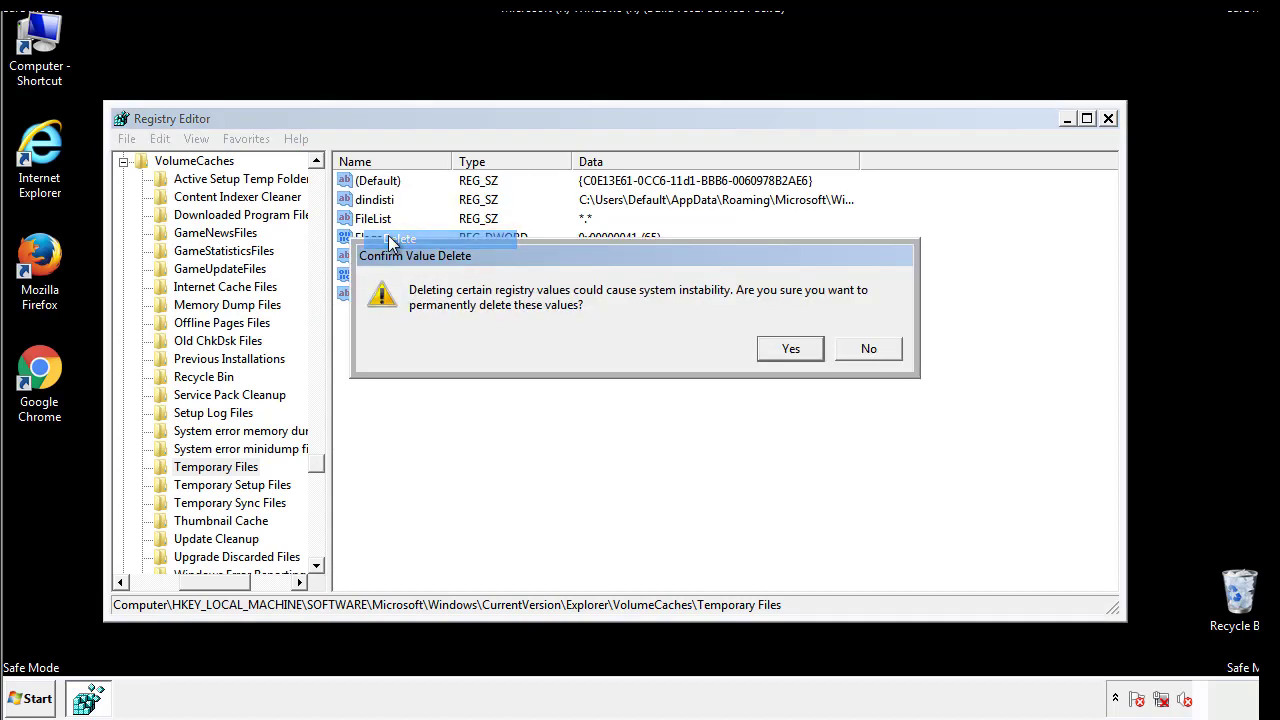
left_click(808, 348)
left_click(446, 246)
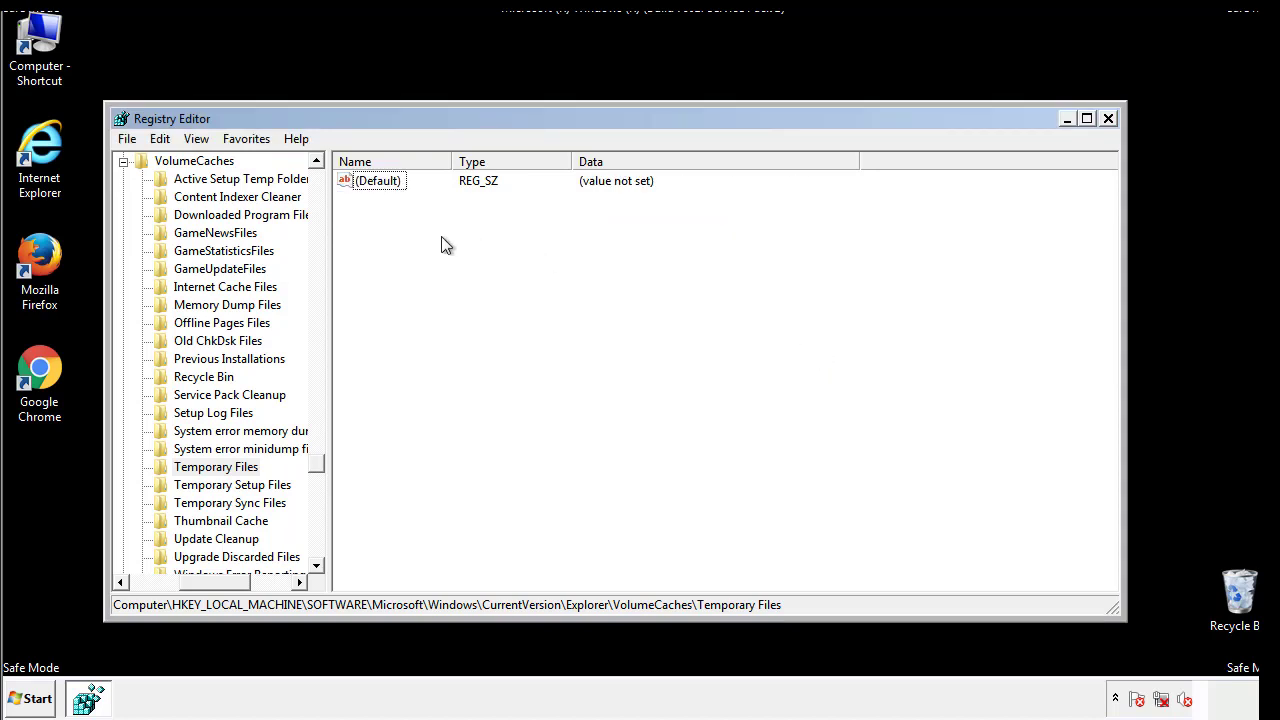
Close Registry Editor and launch System Configuration via an msconfig Start menu search.
left_click(1109, 119)
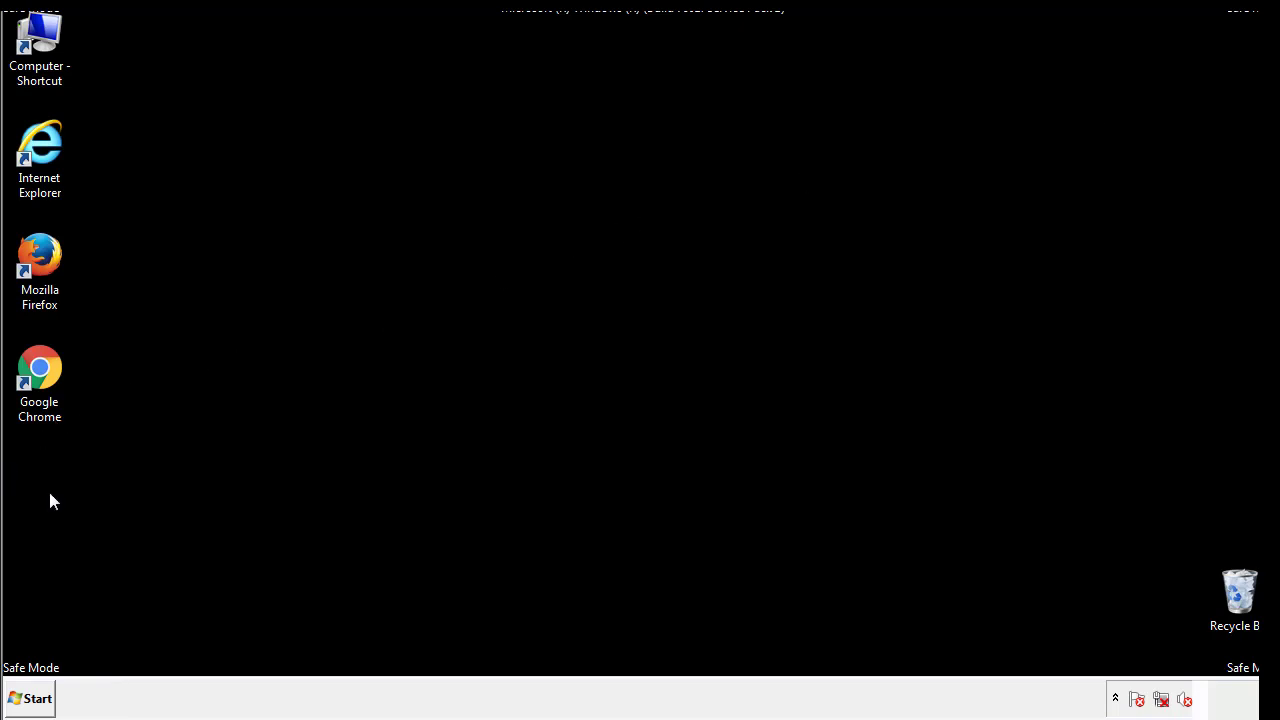
left_click(28, 699)
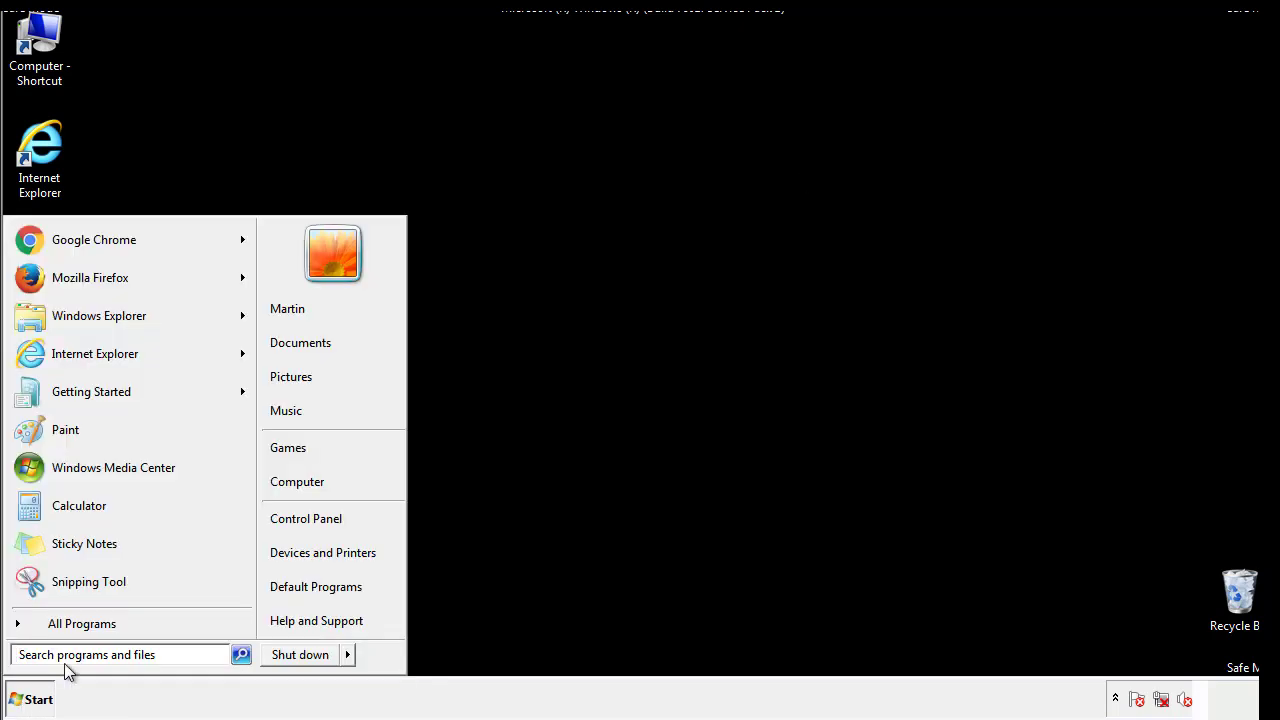
type("mscon")
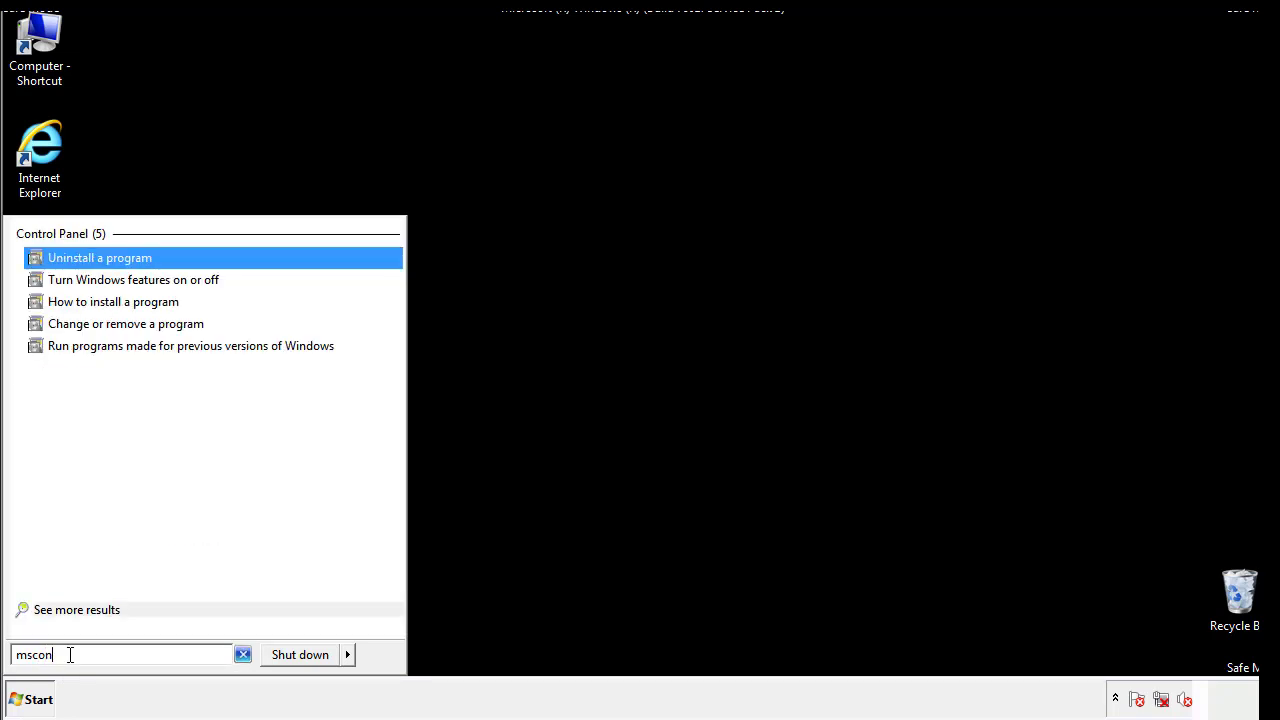
type("fig")
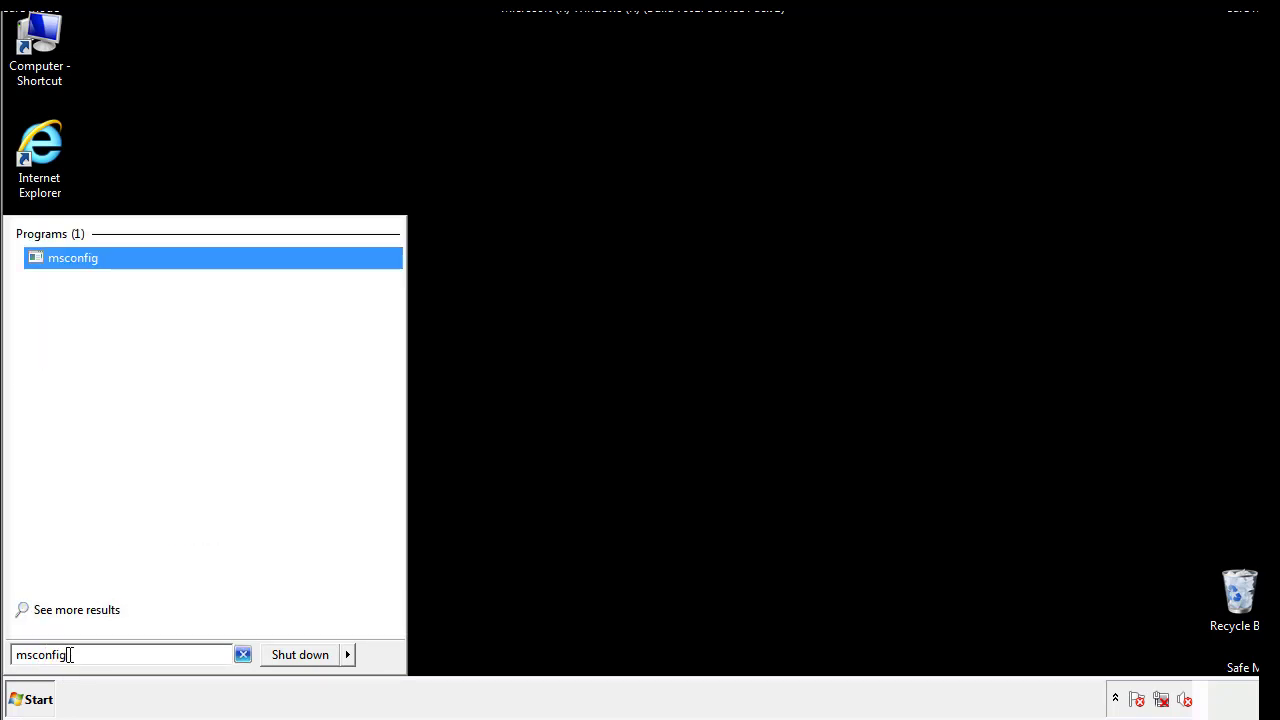
key("Return")
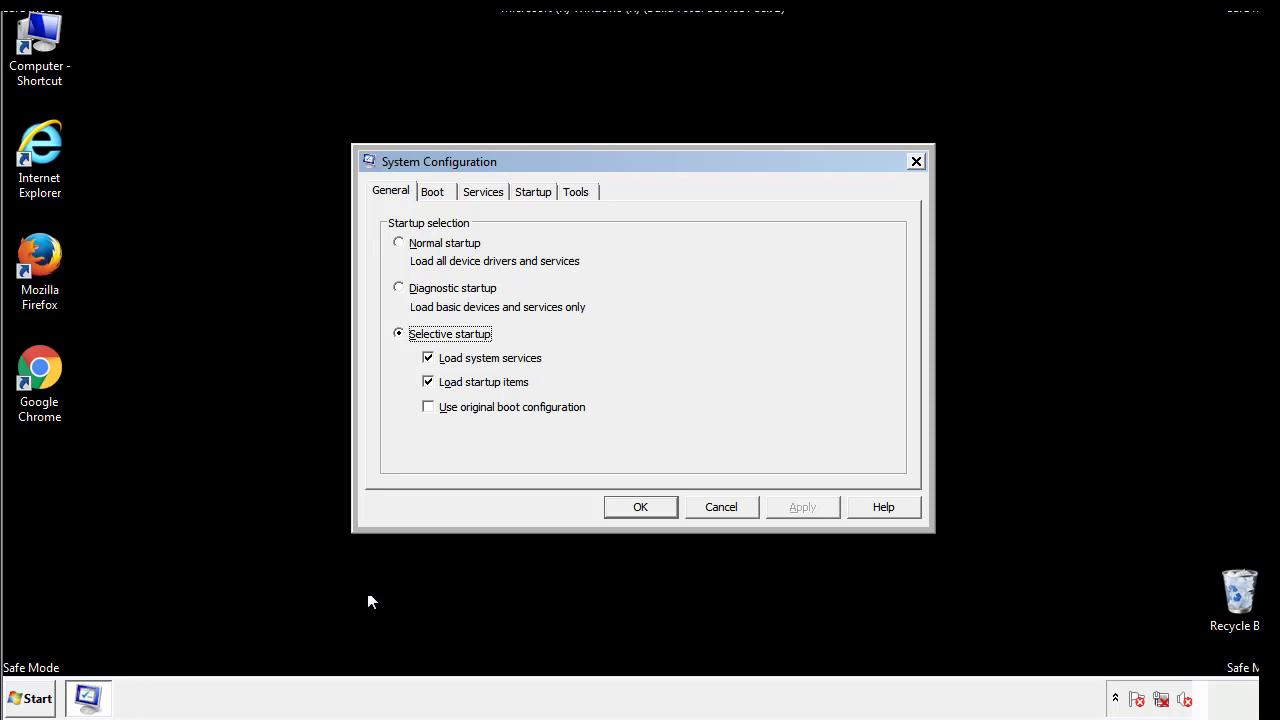
Uncheck Safe boot on the Boot tab, apply and confirm it, then restart Windows.
left_click(433, 191)
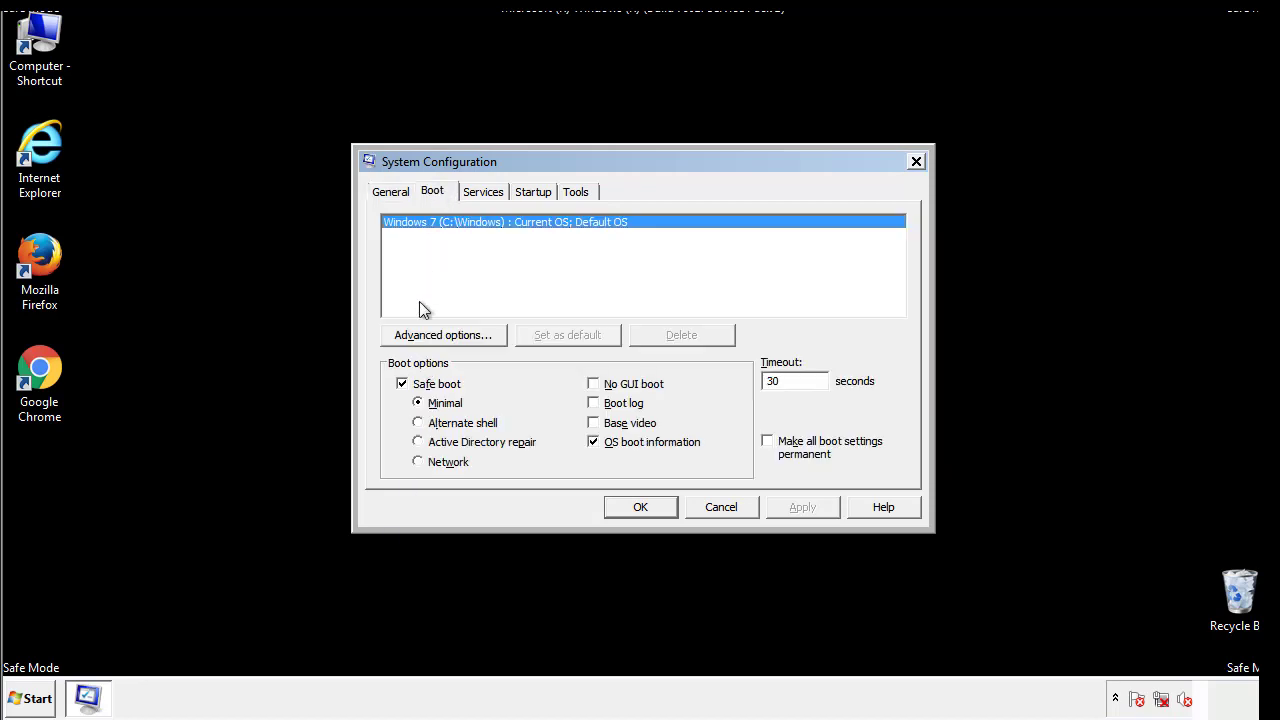
left_click(404, 385)
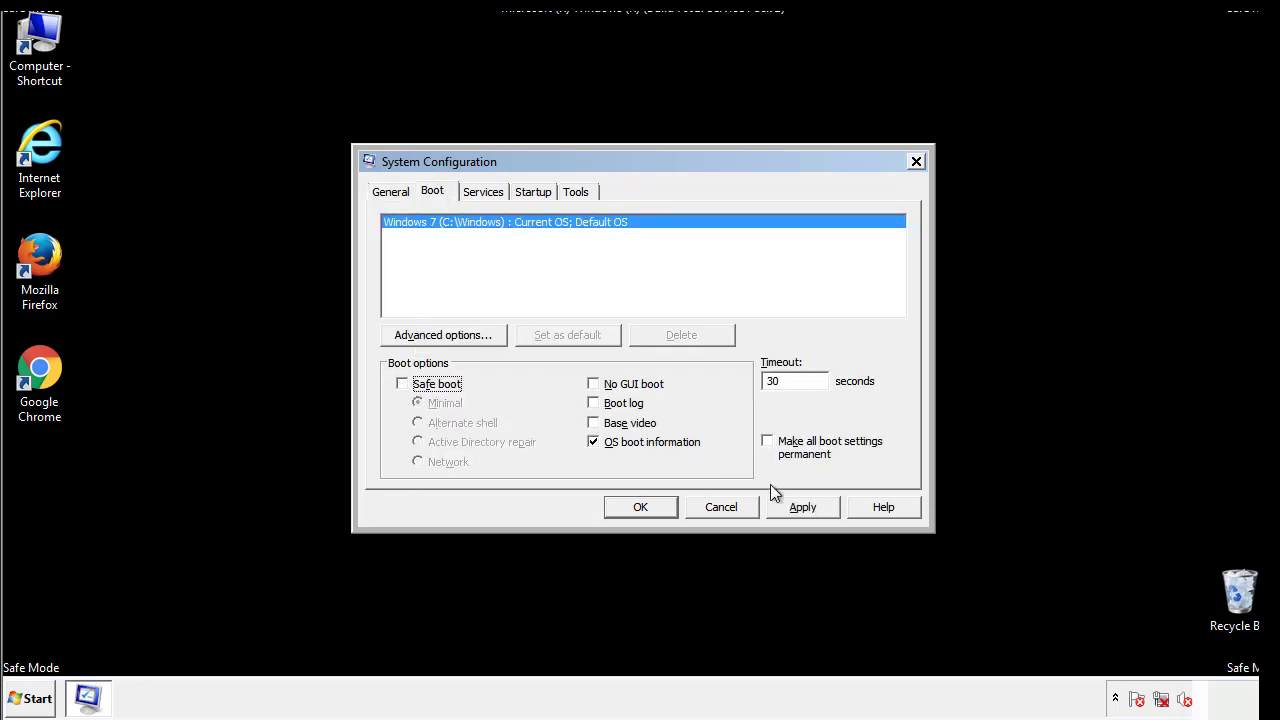
left_click(805, 506)
left_click(640, 507)
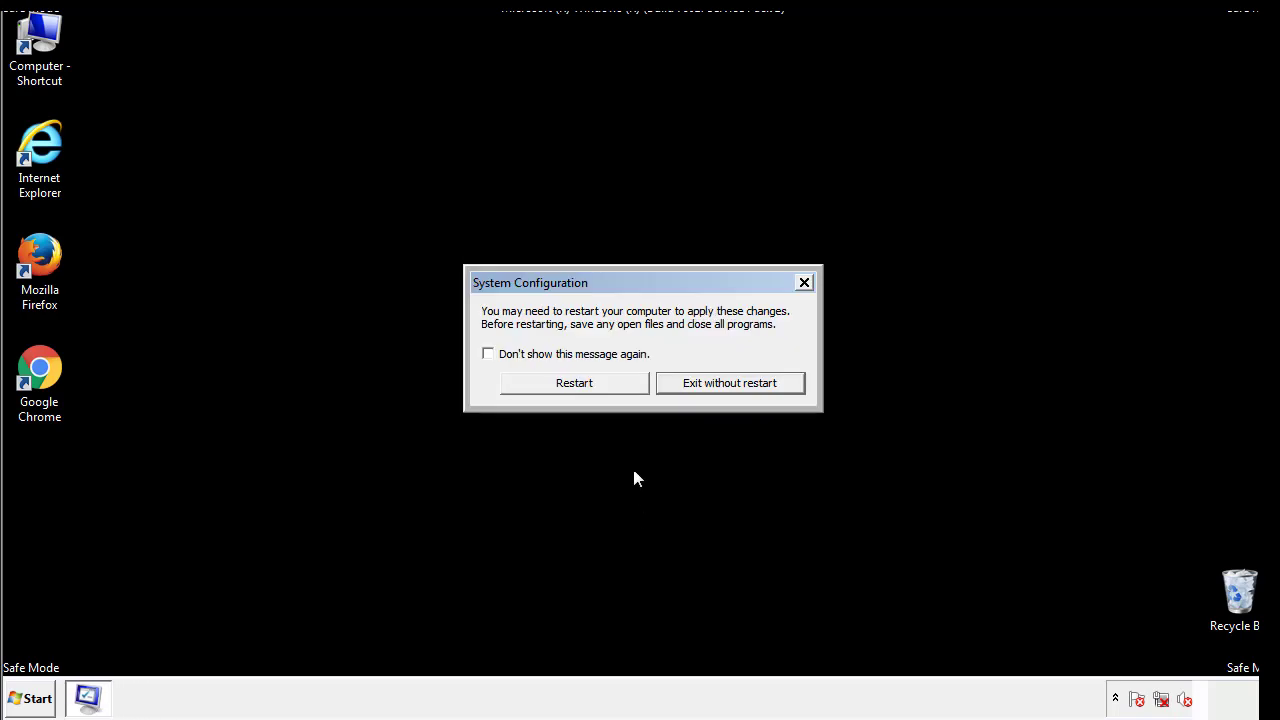
left_click(592, 390)
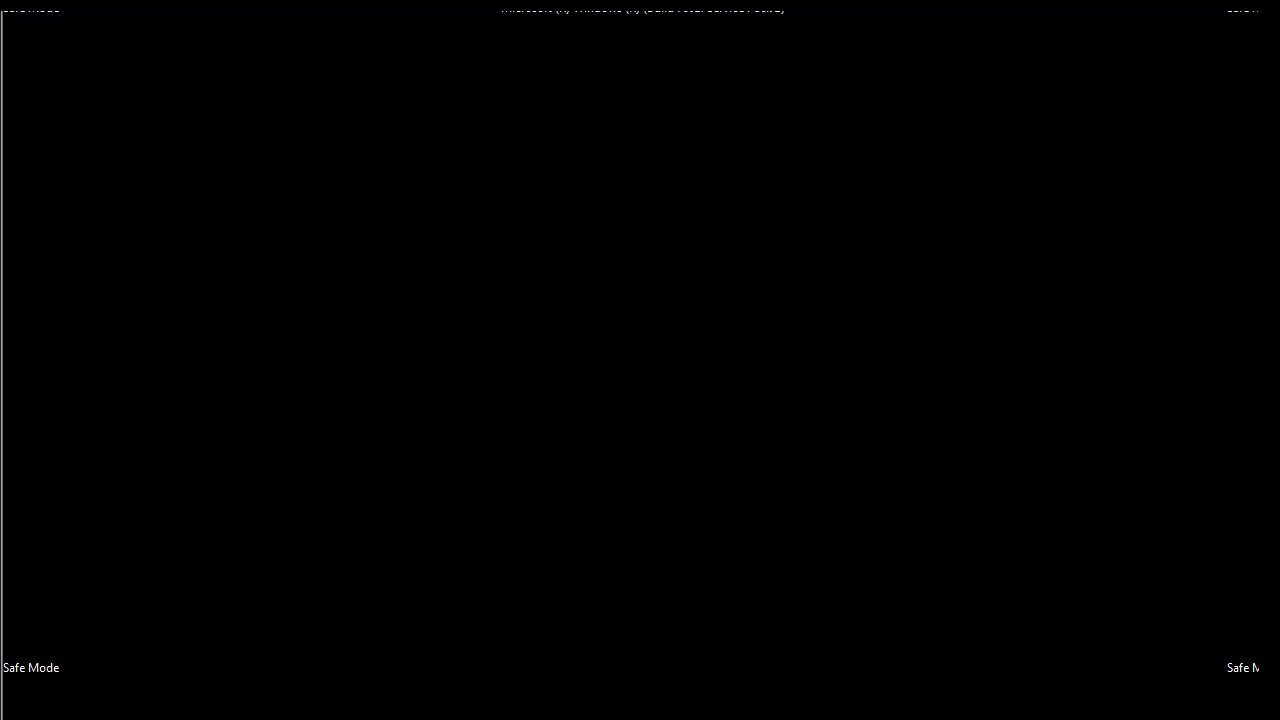